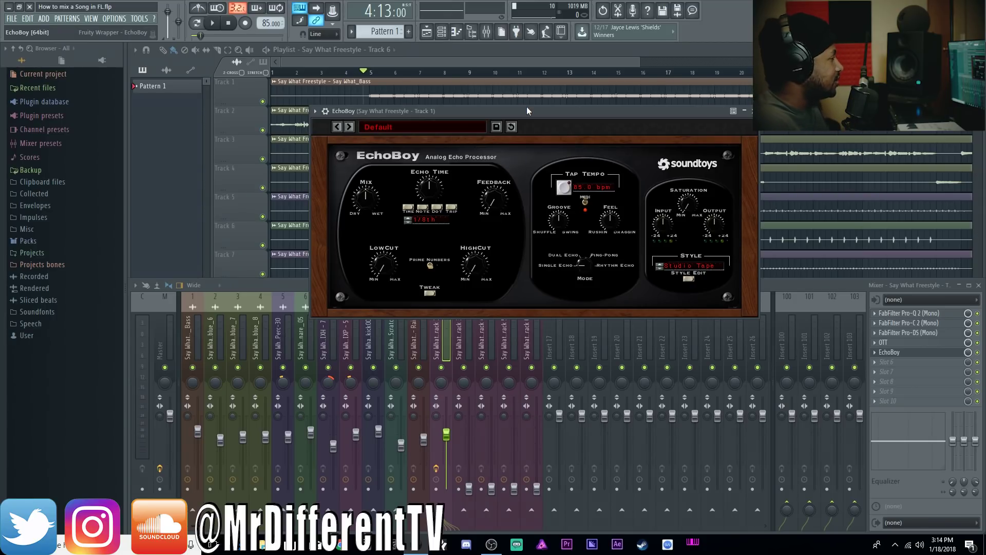
# - Add Fruity Delay 3 to effect slot 6 of mixer track 12 and arrange its window below EchoBoy
pyautogui.click(894, 362)
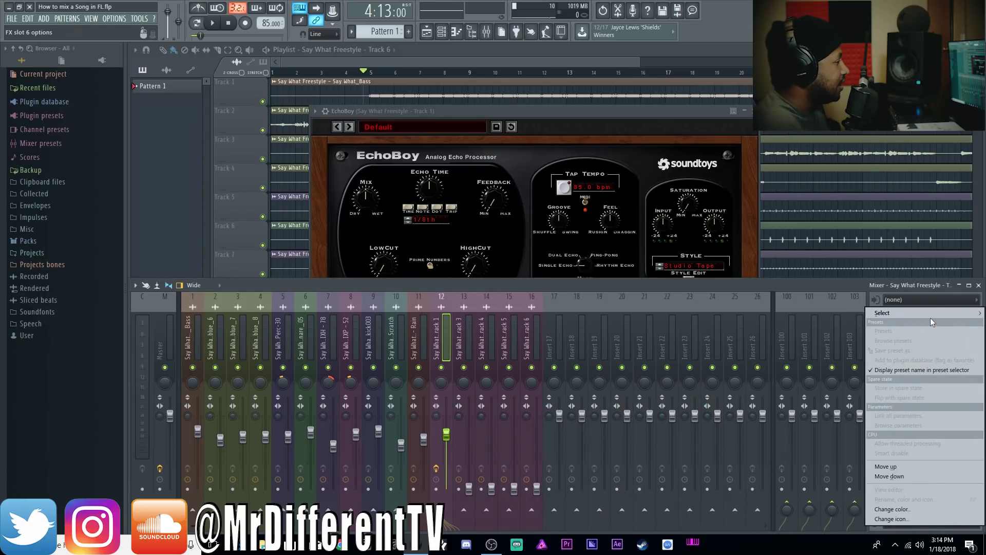
pyautogui.moveTo(926, 312)
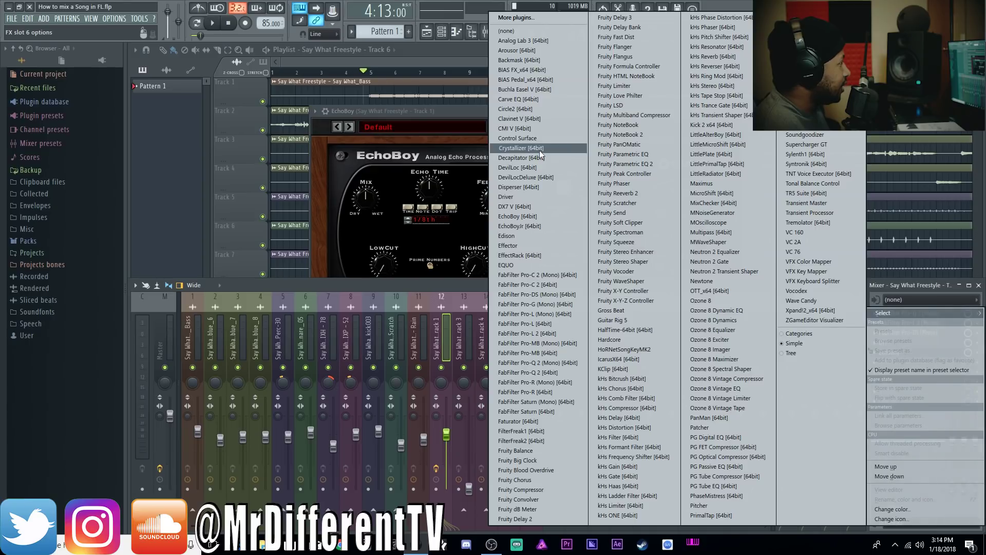
pyautogui.click(615, 17)
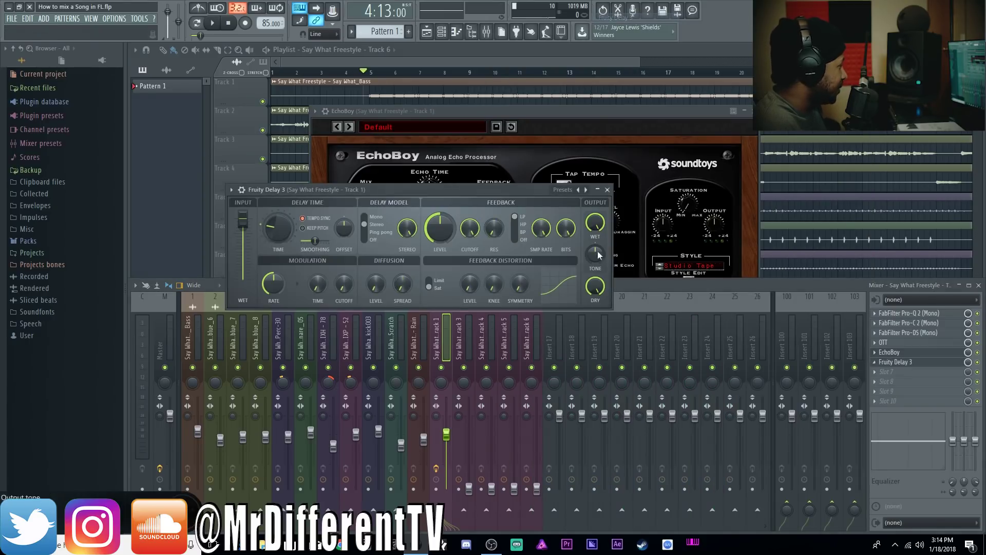
pyautogui.moveTo(482, 192); pyautogui.dragTo(611, 294)
pyautogui.moveTo(573, 114); pyautogui.dragTo(570, 77)
pyautogui.moveTo(554, 292); pyautogui.dragTo(519, 294)
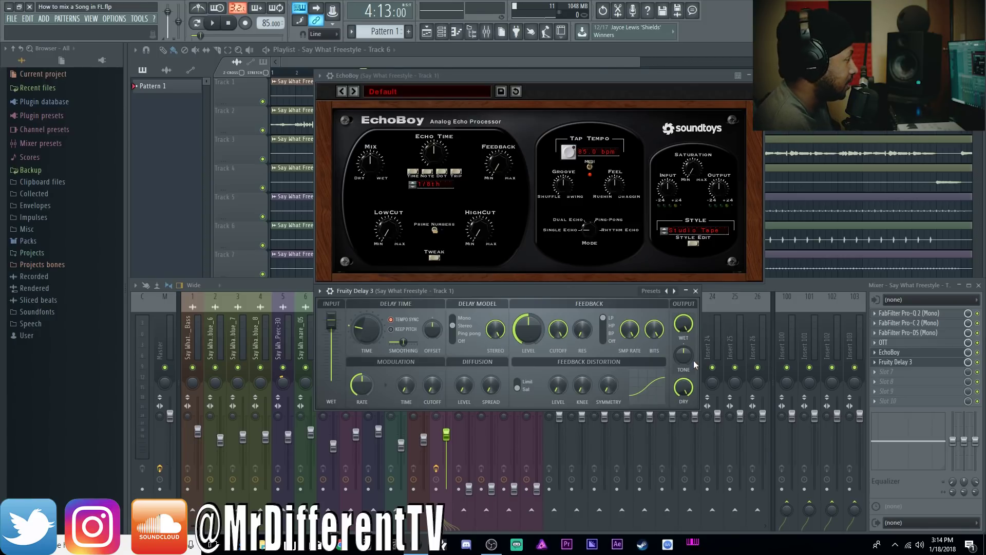
# - Switch off Fruity Delay 3 in slot 6 of track 12 and bring the EchoBoy window forward
pyautogui.click(980, 369)
pyautogui.click(978, 362)
pyautogui.click(566, 83)
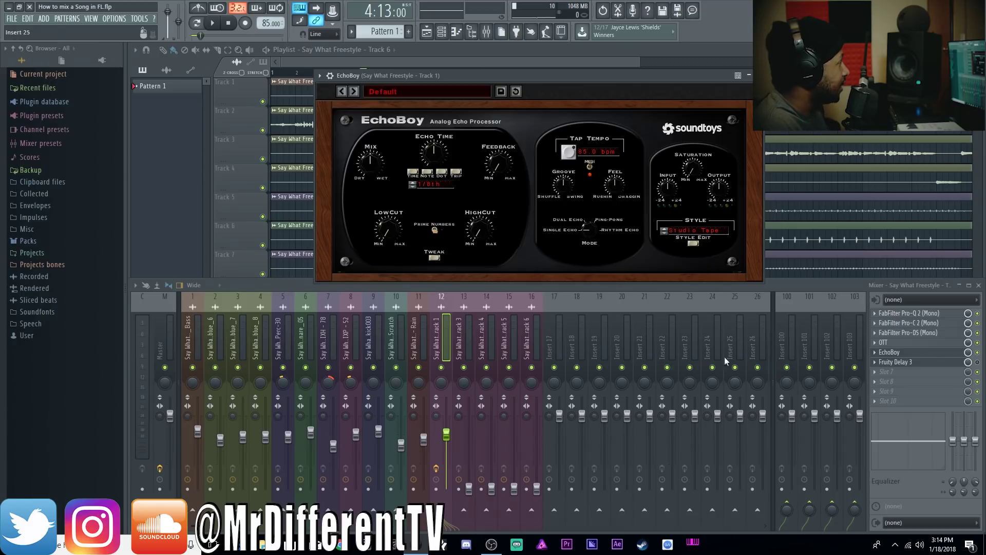
pyautogui.click(11, 19)
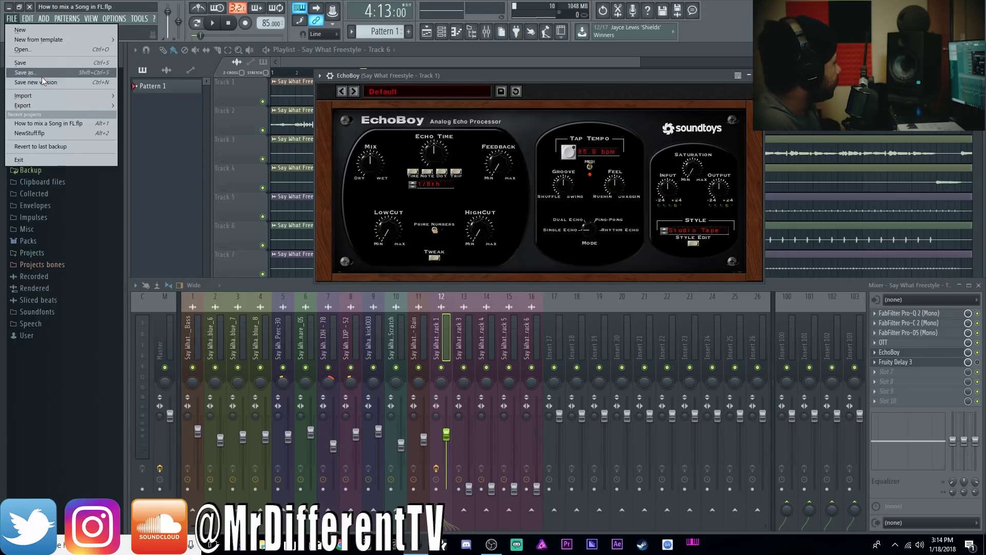
pyautogui.moveTo(44, 41)
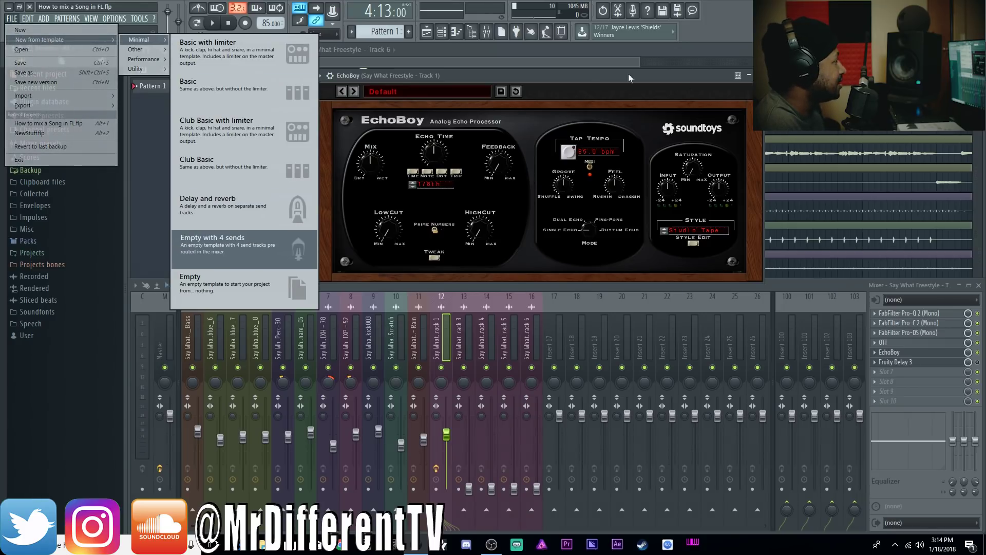
pyautogui.click(587, 79)
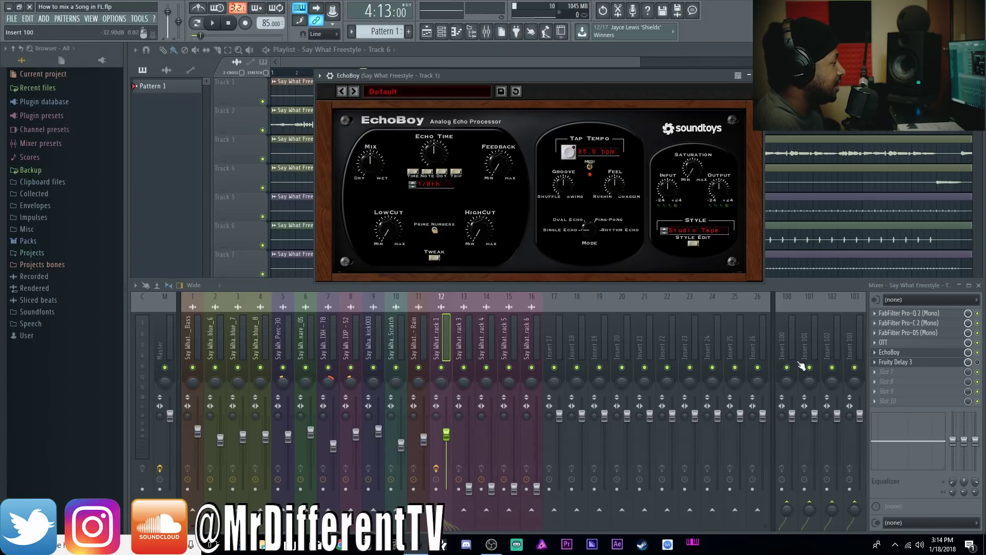
# - Dock mixer track Insert 42 with the right-hand send tracks, and return it to the middle section
pyautogui.scroll(-15, 657, 350)
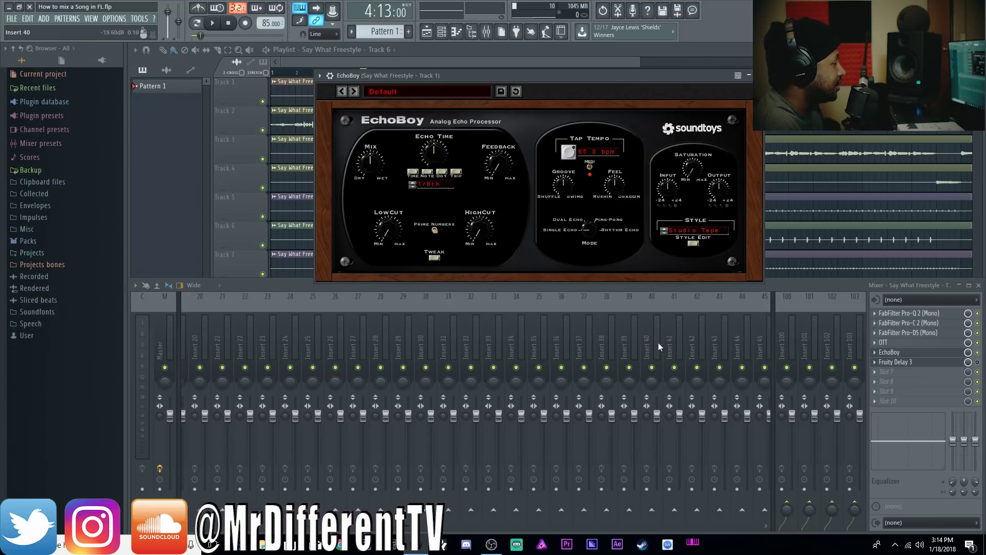
pyautogui.scroll(12, 671, 335)
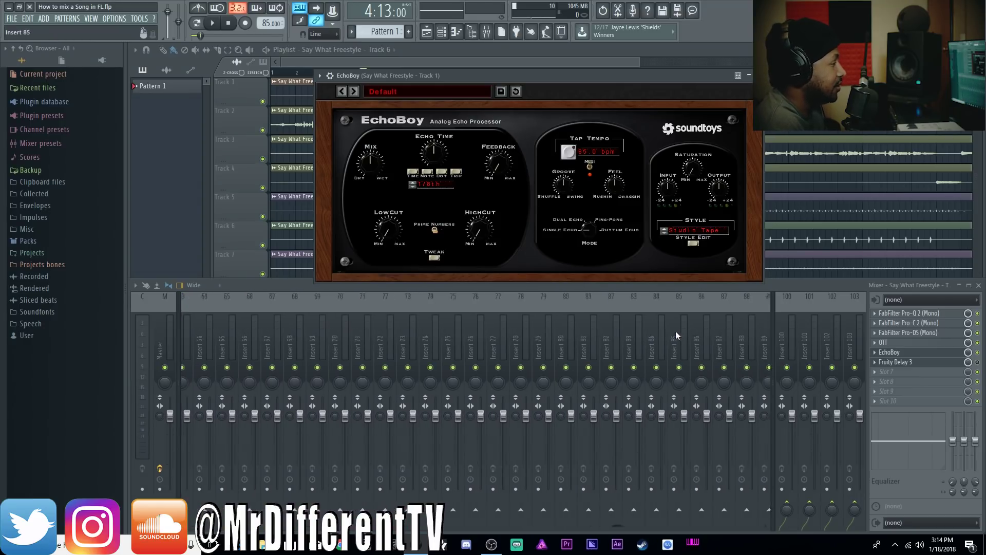
pyautogui.scroll(6, 681, 324)
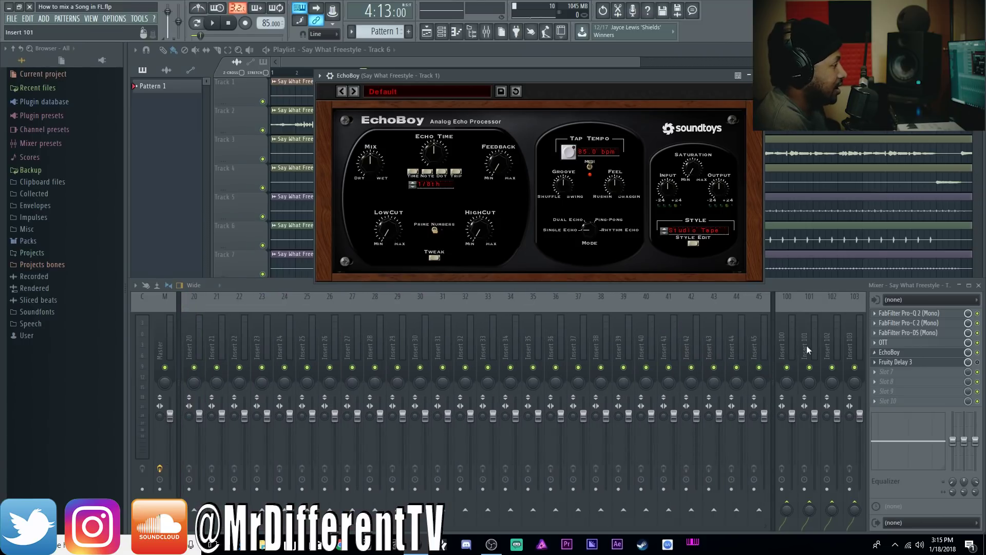
pyautogui.rightClick(693, 344)
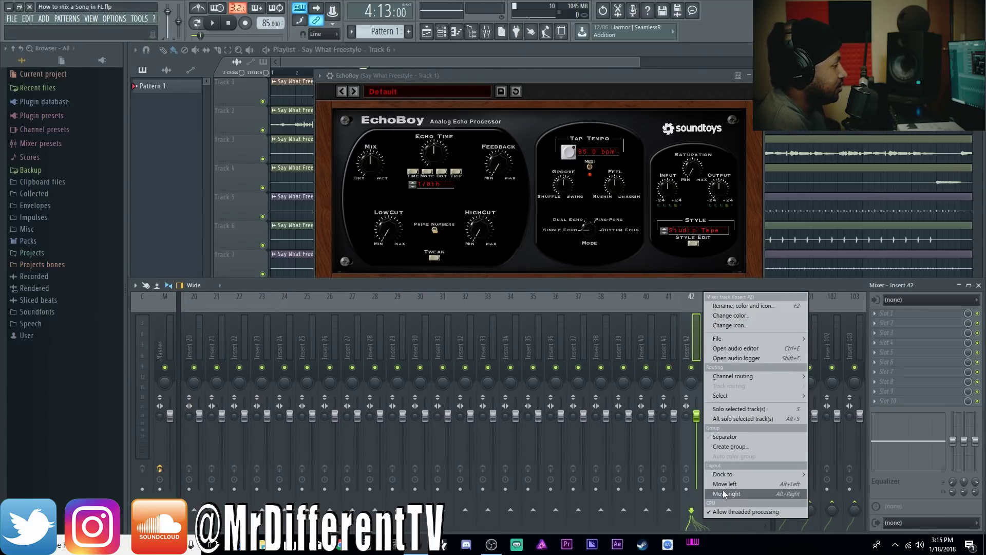
pyautogui.moveTo(776, 476)
pyautogui.click(826, 494)
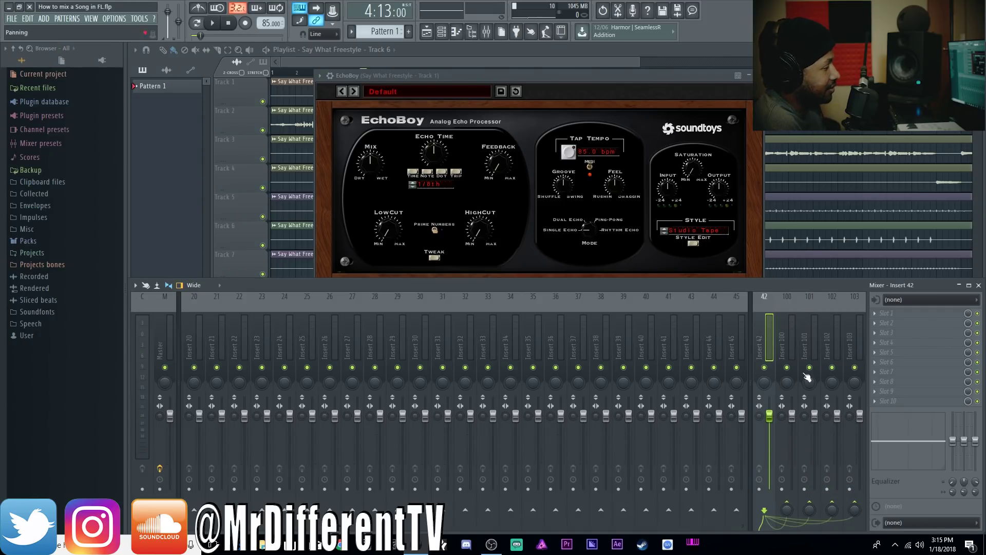
pyautogui.rightClick(775, 359)
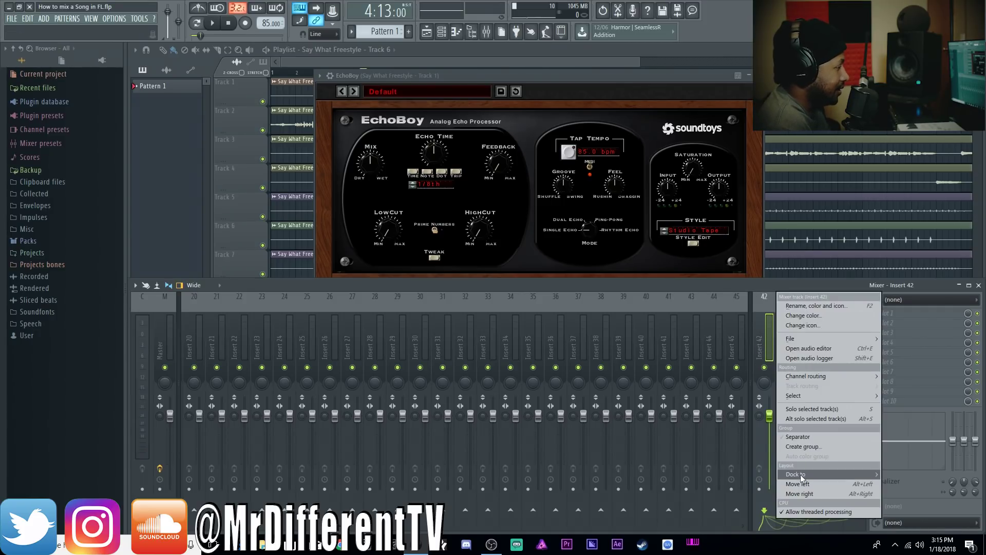
pyautogui.click(901, 484)
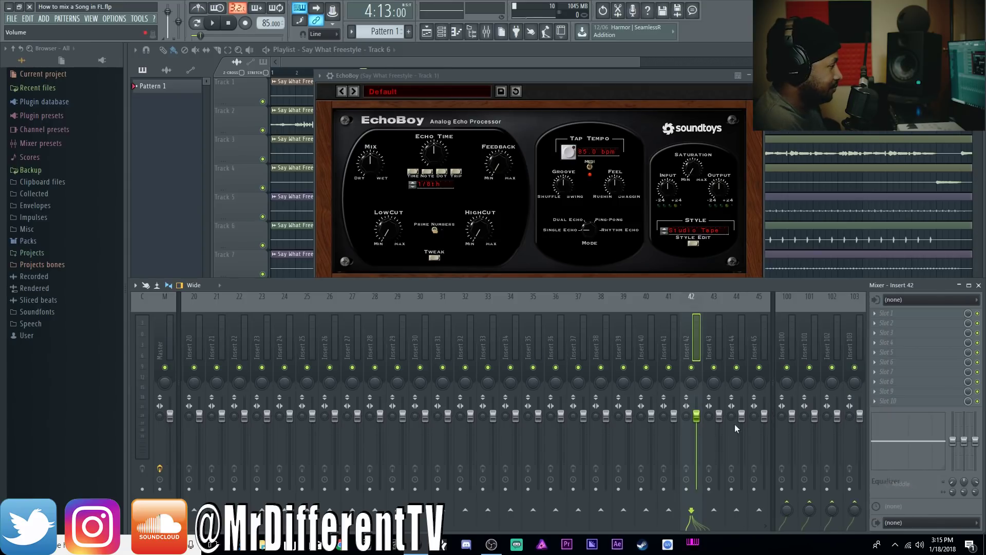
# - Rename mixer track Insert 100 as Delay and color it blue
pyautogui.rightClick(784, 346)
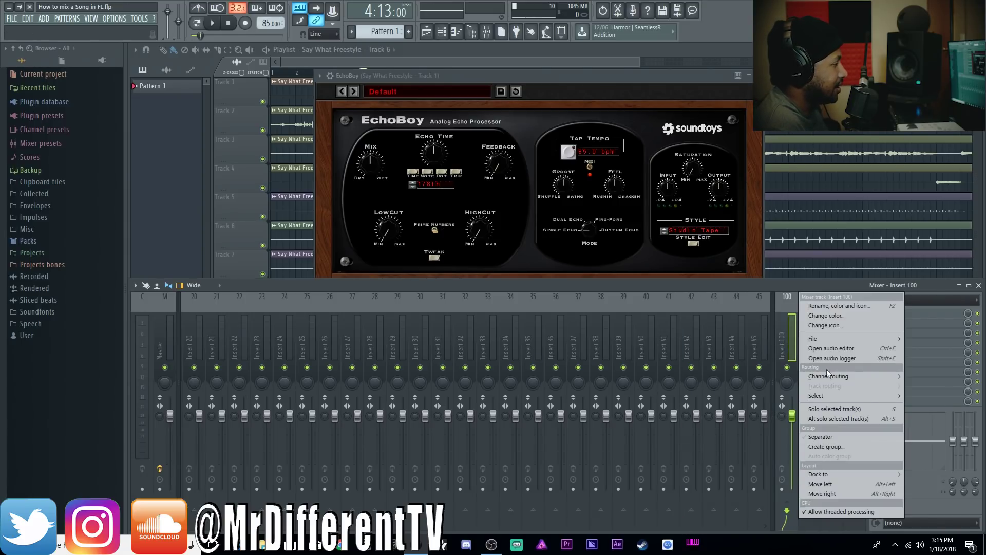
pyautogui.click(835, 307)
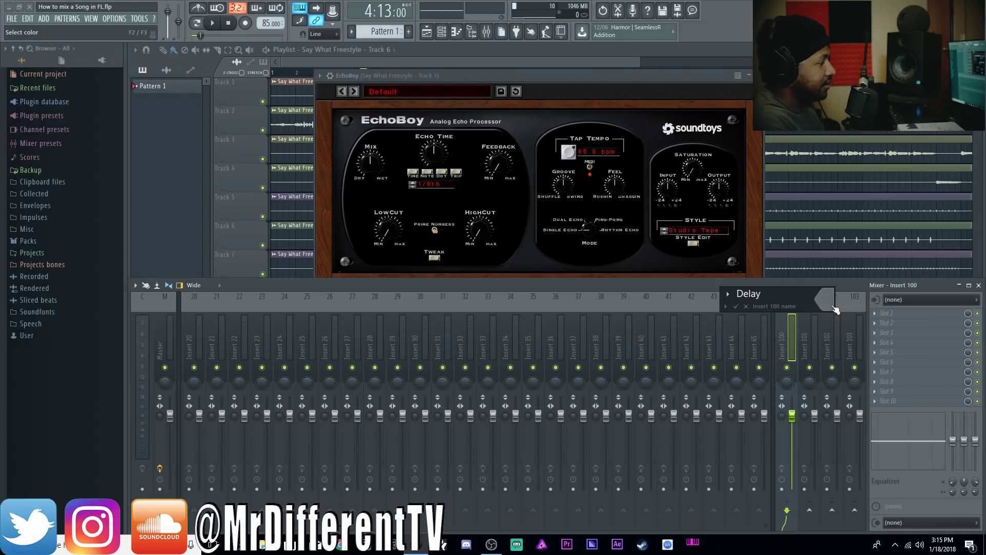
pyautogui.click(833, 307)
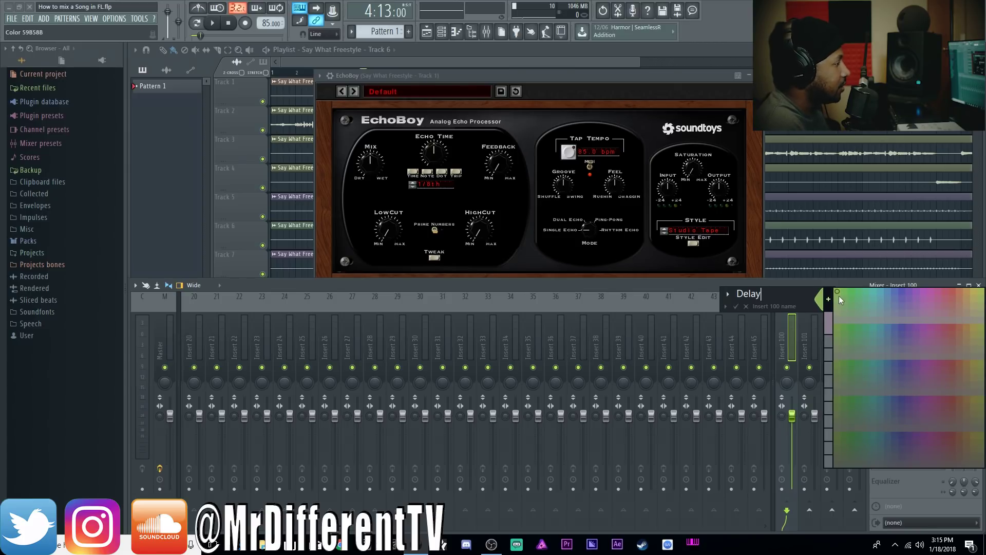
pyautogui.click(831, 301)
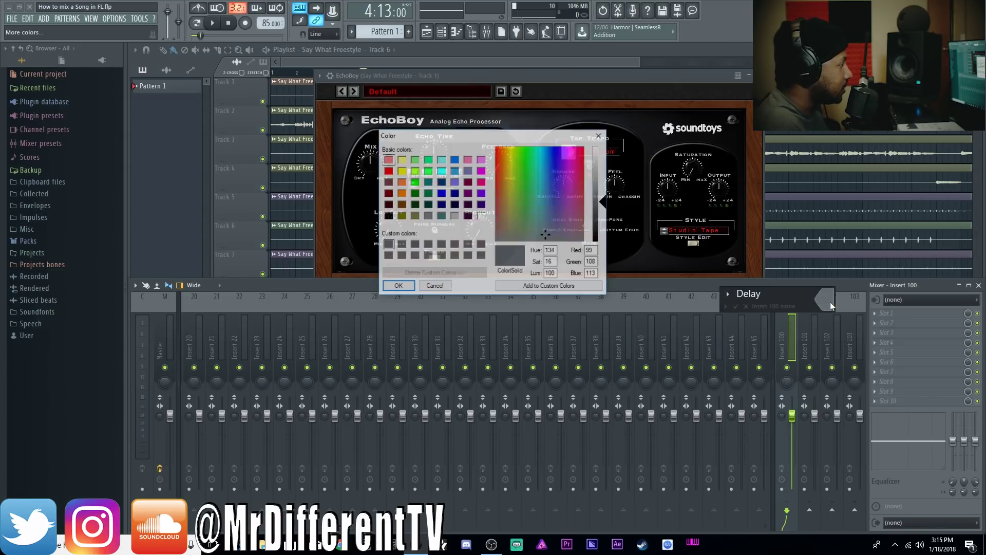
pyautogui.click(441, 195)
pyautogui.click(403, 291)
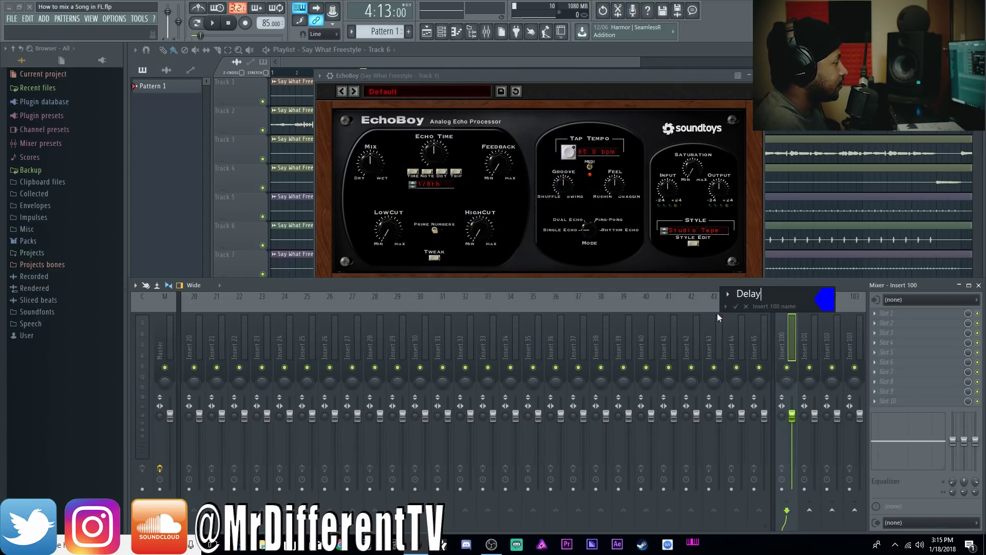
pyautogui.press('Return')
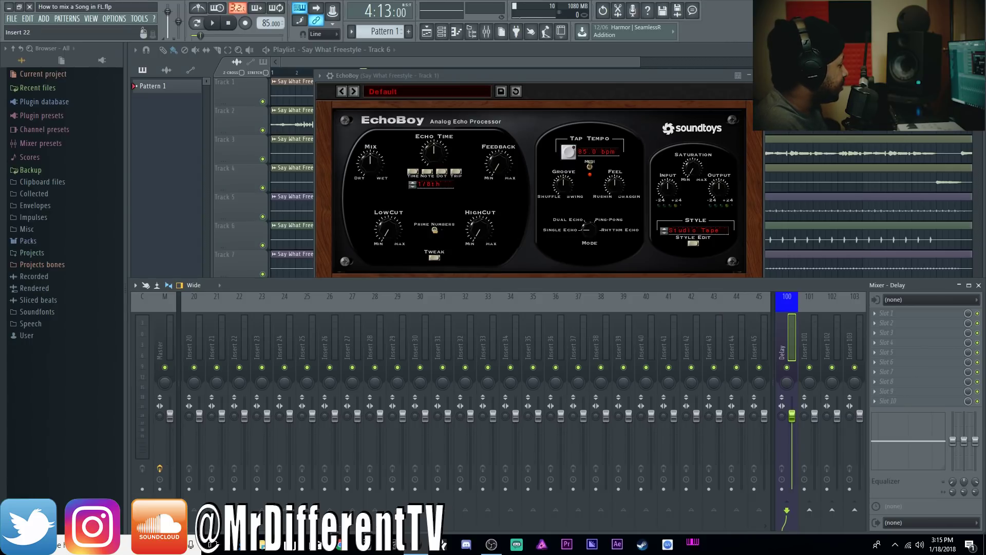
# - Copy EchoBoy with its settings from vocal track 12 onto the Delay mixer track
pyautogui.hscroll(-5, 339, 531)
pyautogui.click(419, 339)
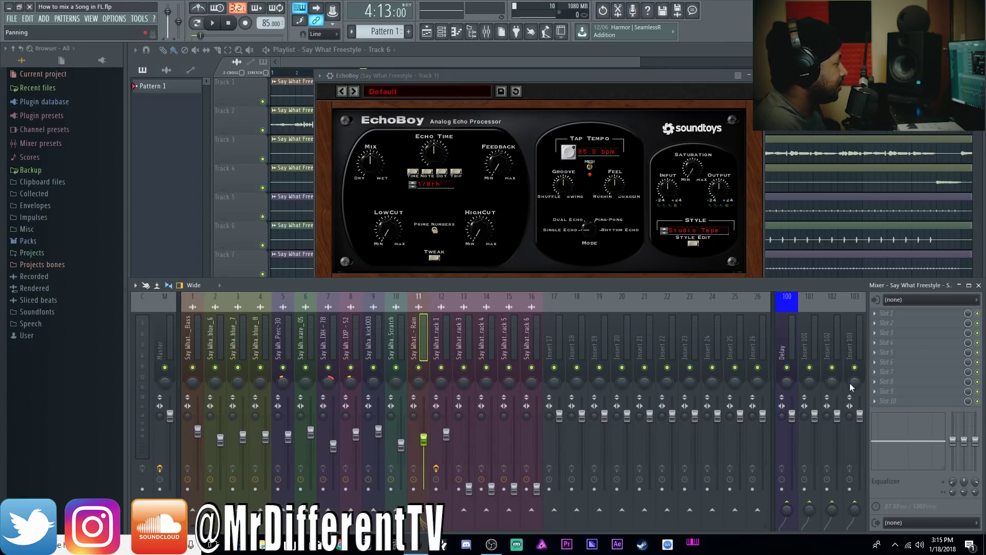
pyautogui.click(437, 340)
pyautogui.click(873, 352)
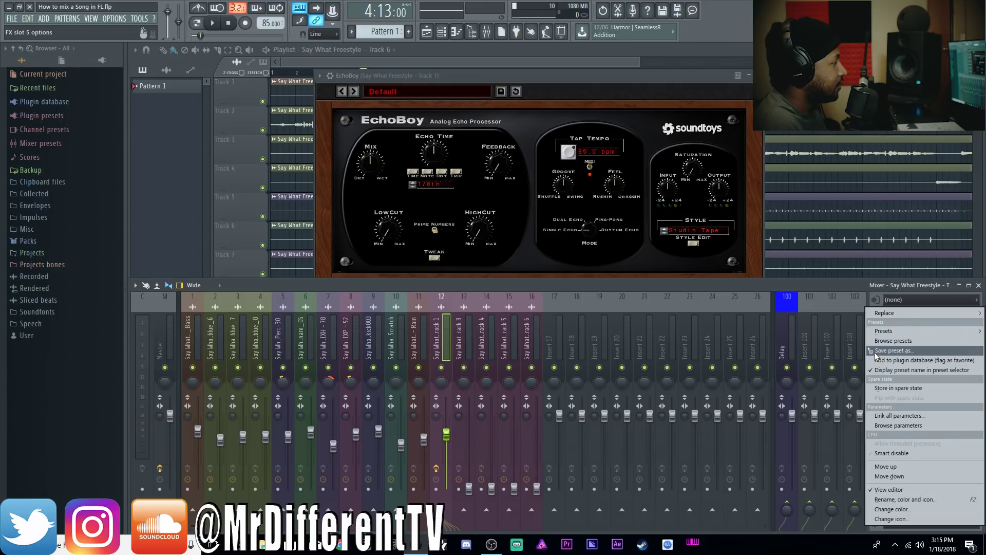
pyautogui.moveTo(879, 351); pyautogui.dragTo(788, 363)
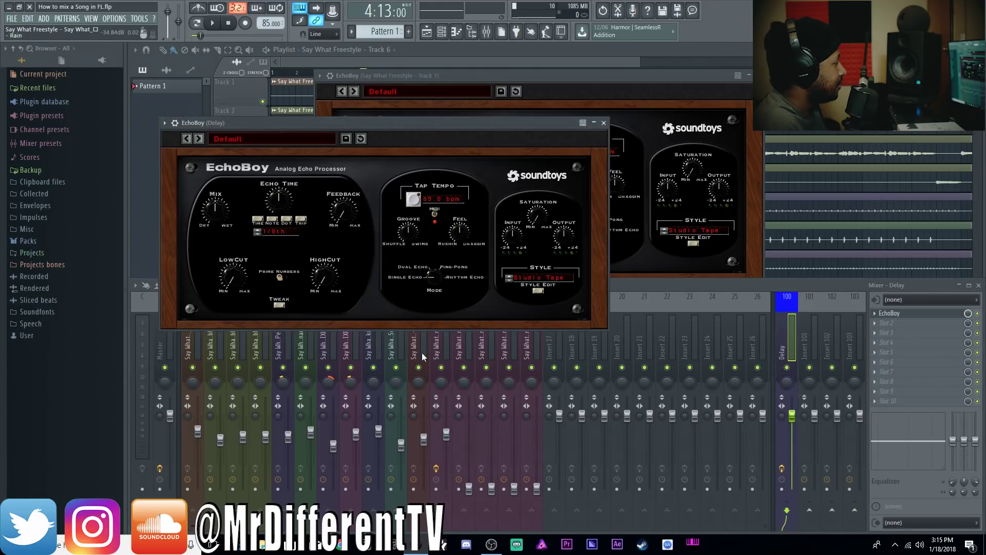
# - Copy Fruity Delay 3 with its settings from vocal track 12 onto the Delay mixer track
pyautogui.click(427, 354)
pyautogui.click(876, 364)
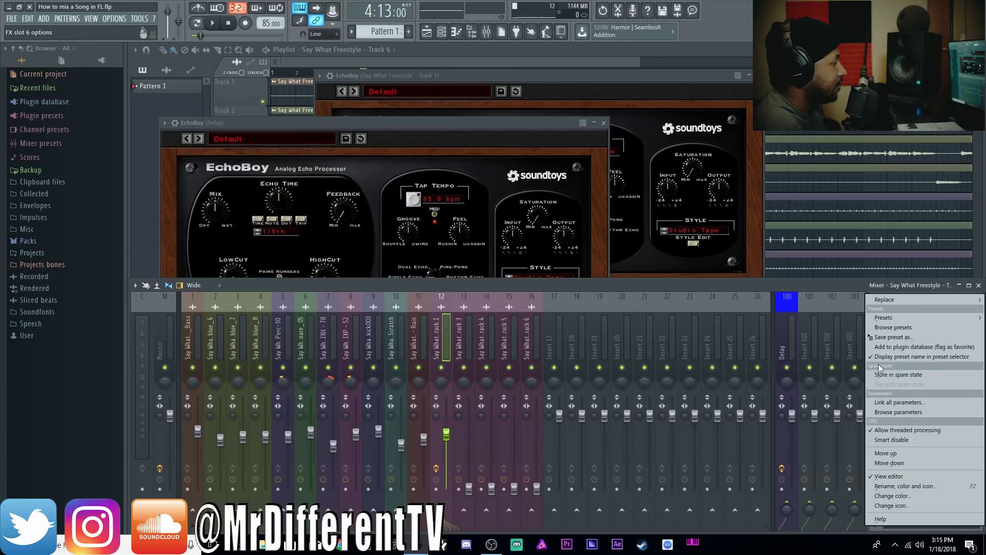
pyautogui.moveTo(890, 339); pyautogui.dragTo(783, 349)
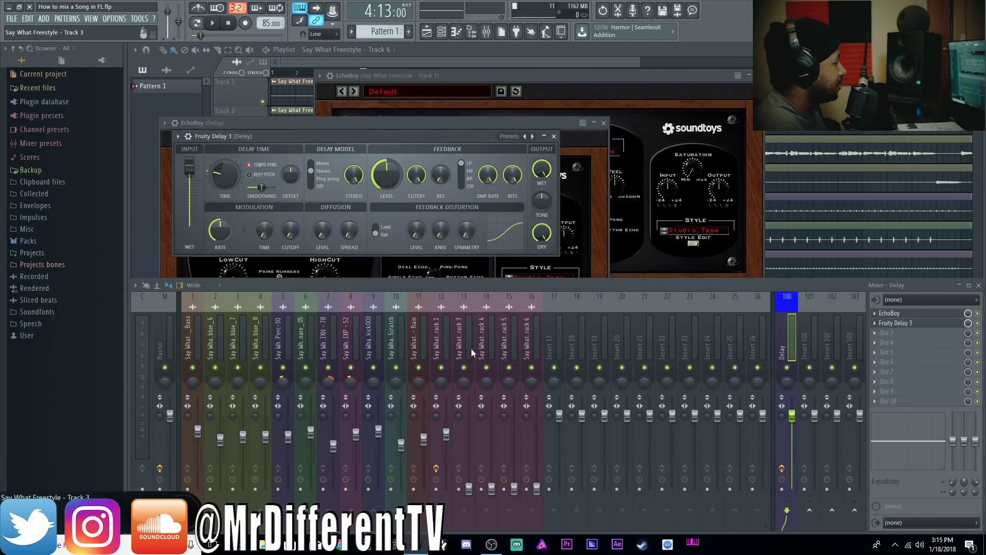
# - Remove EchoBoy and Fruity Delay 3 from the effect slots of vocal track 12
pyautogui.click(443, 350)
pyautogui.click(876, 352)
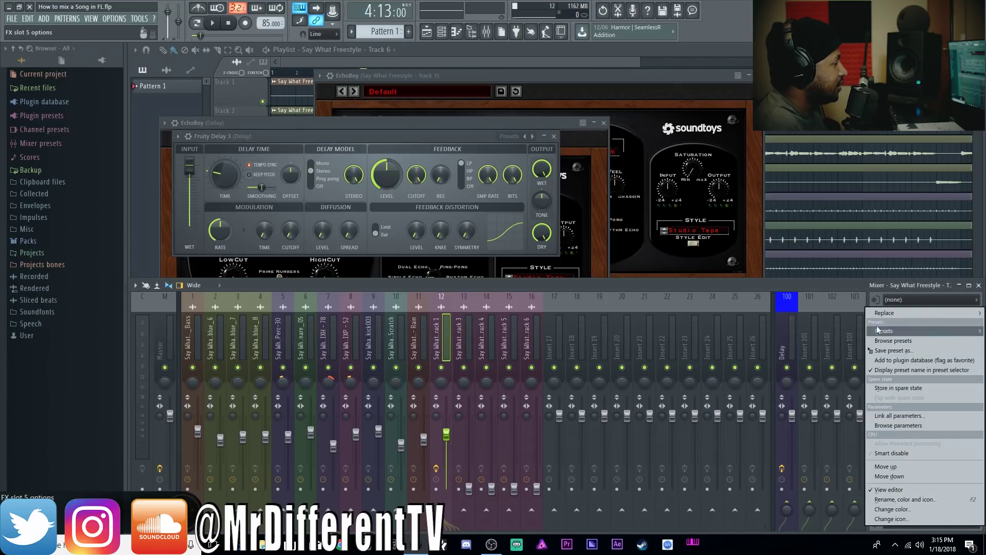
pyautogui.moveTo(886, 312)
pyautogui.click(540, 51)
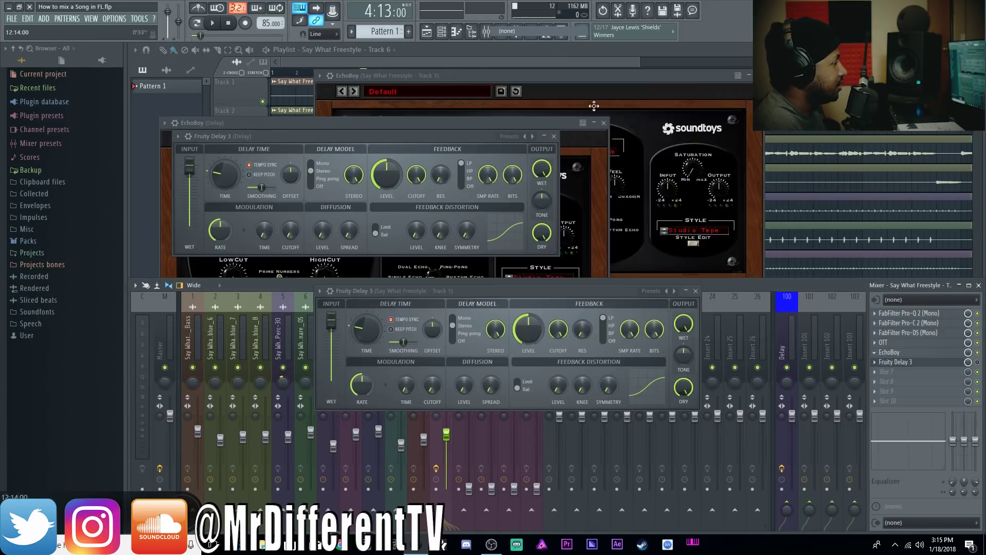
pyautogui.click(877, 361)
pyautogui.moveTo(883, 300)
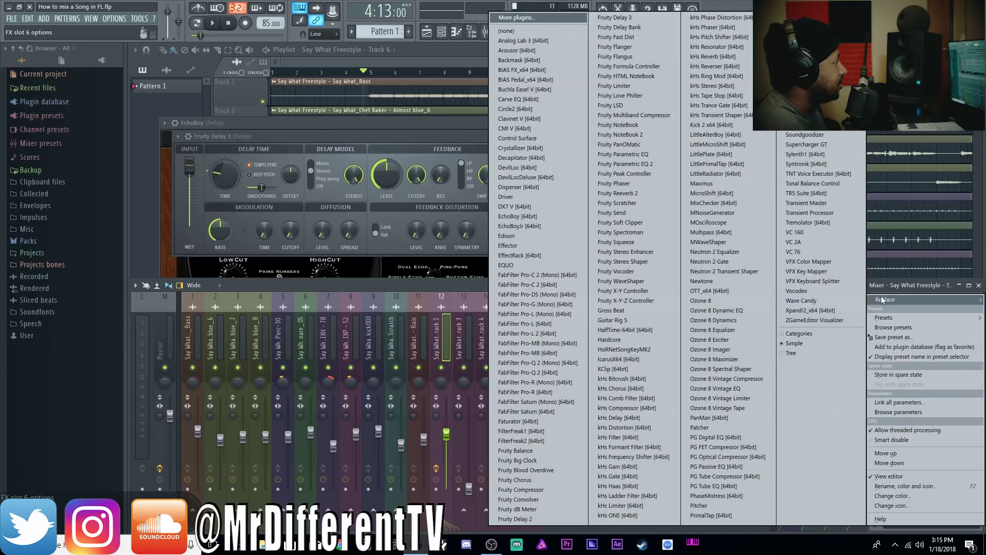
pyautogui.click(529, 33)
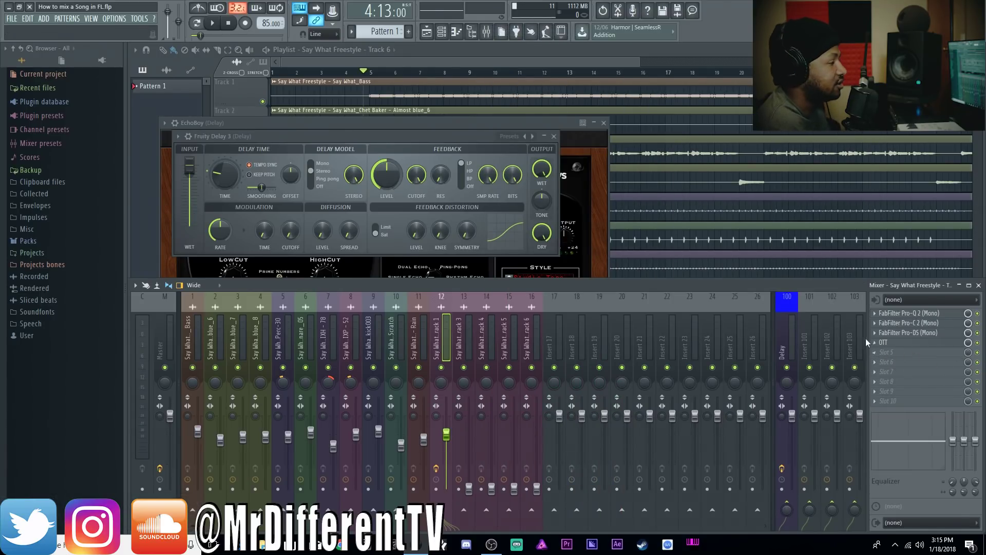
# - Enable the send from vocal track 12 to the Delay track, and select the Delay track
pyautogui.click(790, 342)
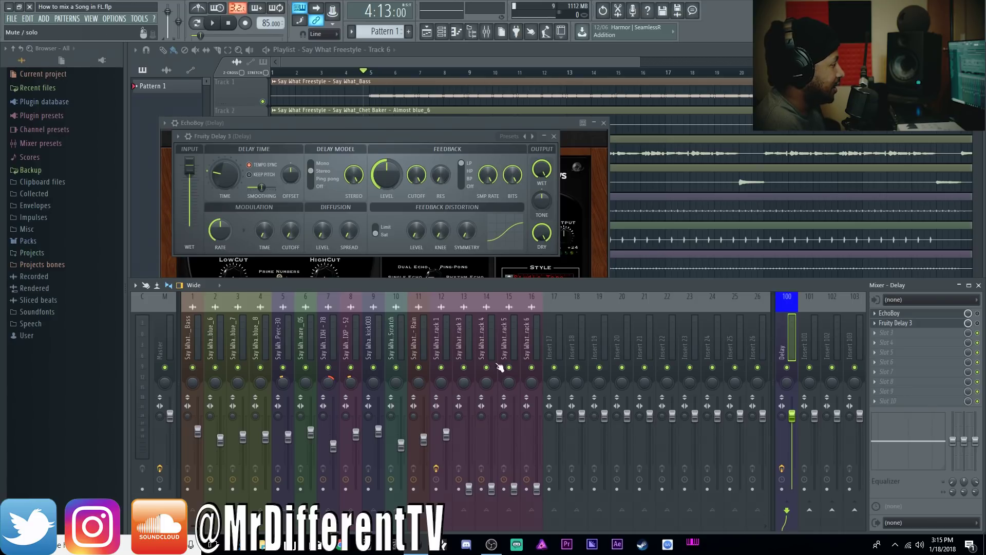
pyautogui.click(448, 342)
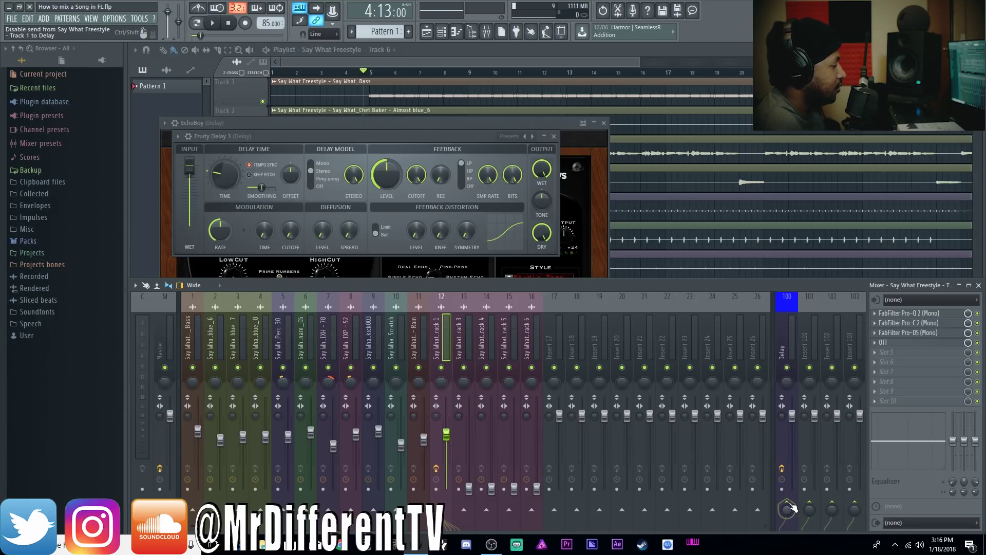
pyautogui.rightClick(788, 508)
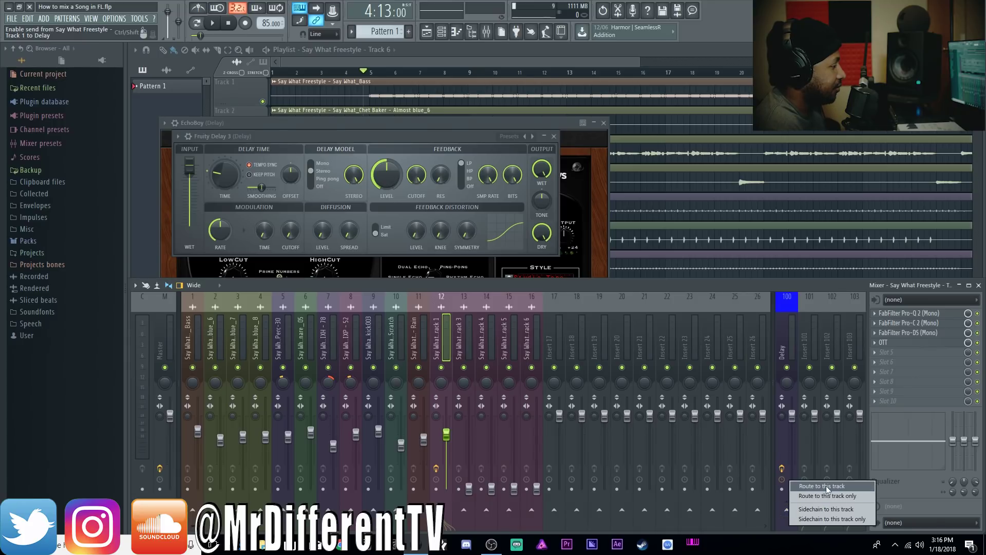
pyautogui.click(790, 508)
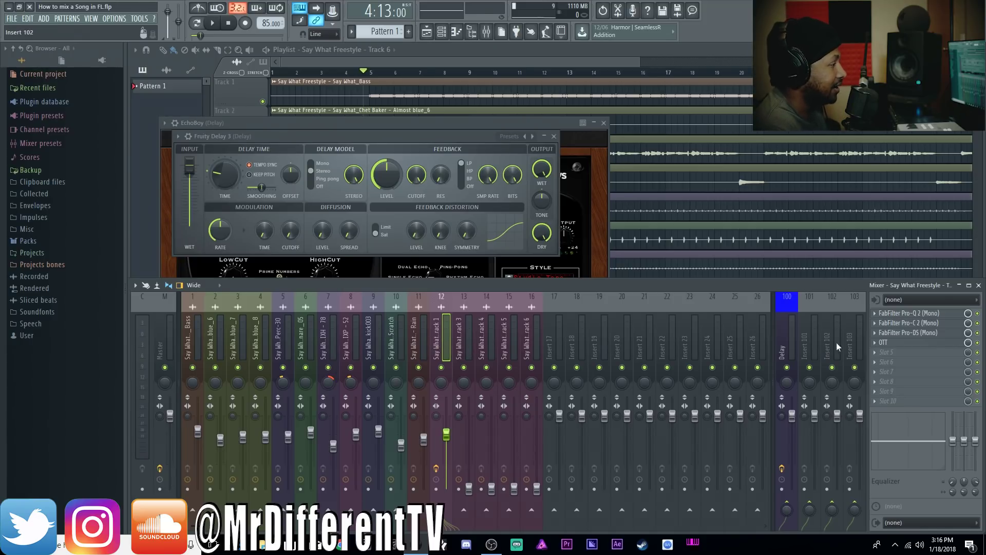
pyautogui.click(781, 331)
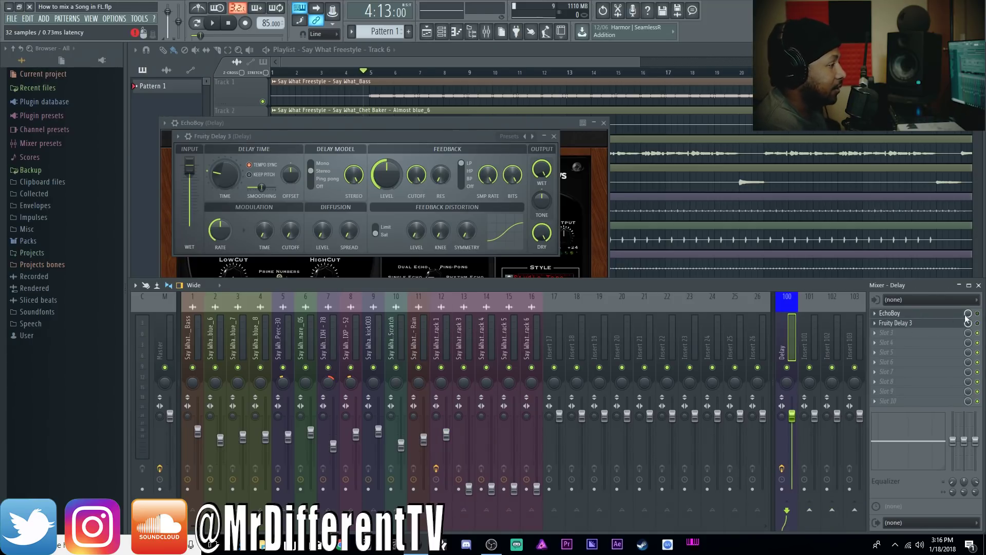
# - Move EchoBoy clear of the Fruity Delay 3 window, and raise vocal track 12's send to Delay to 65% during playback
pyautogui.click(554, 137)
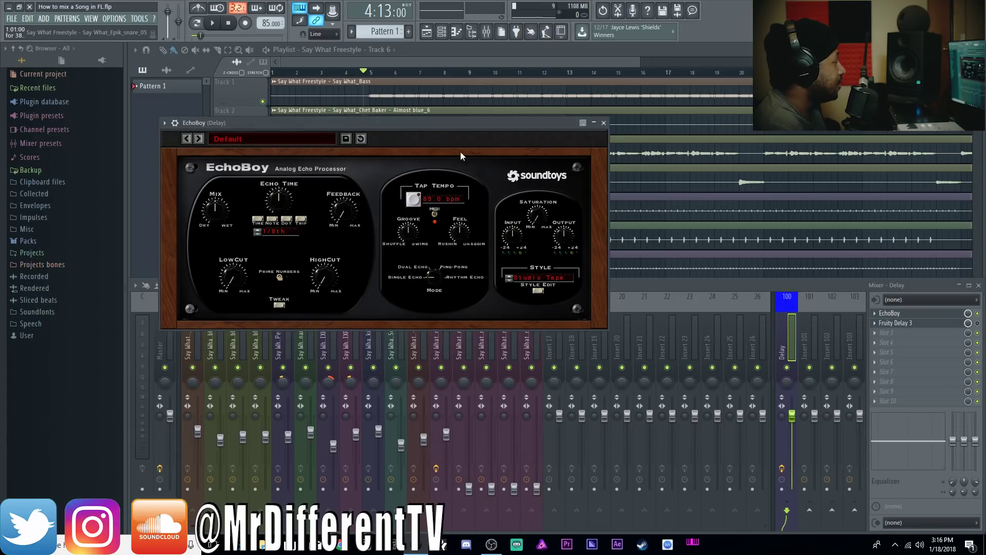
pyautogui.moveTo(471, 132); pyautogui.dragTo(615, 85)
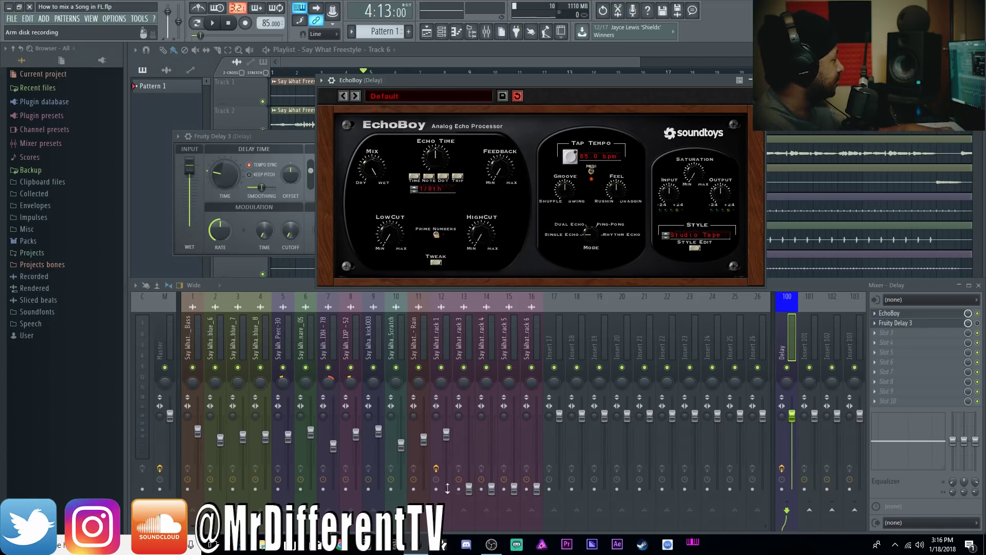
pyautogui.press('space')
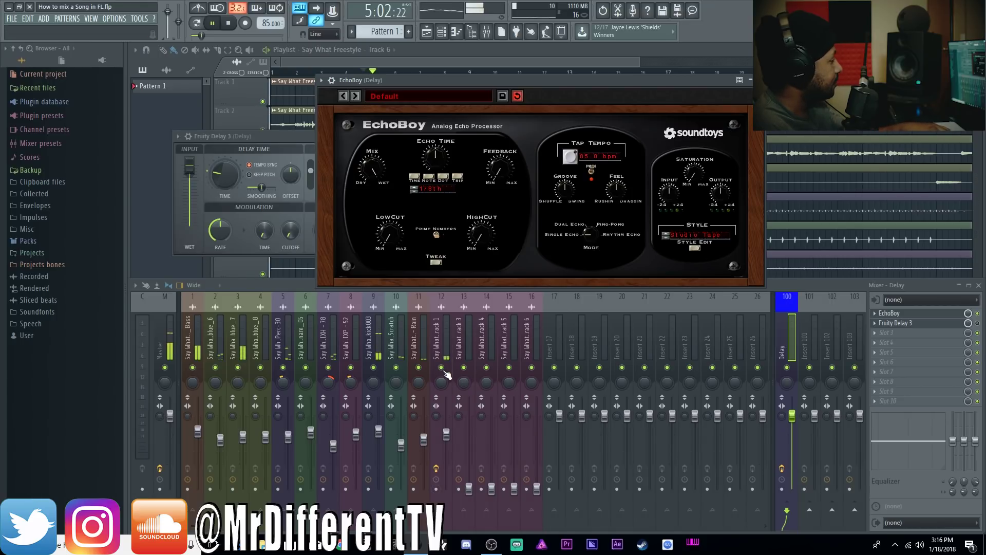
pyautogui.click(442, 350)
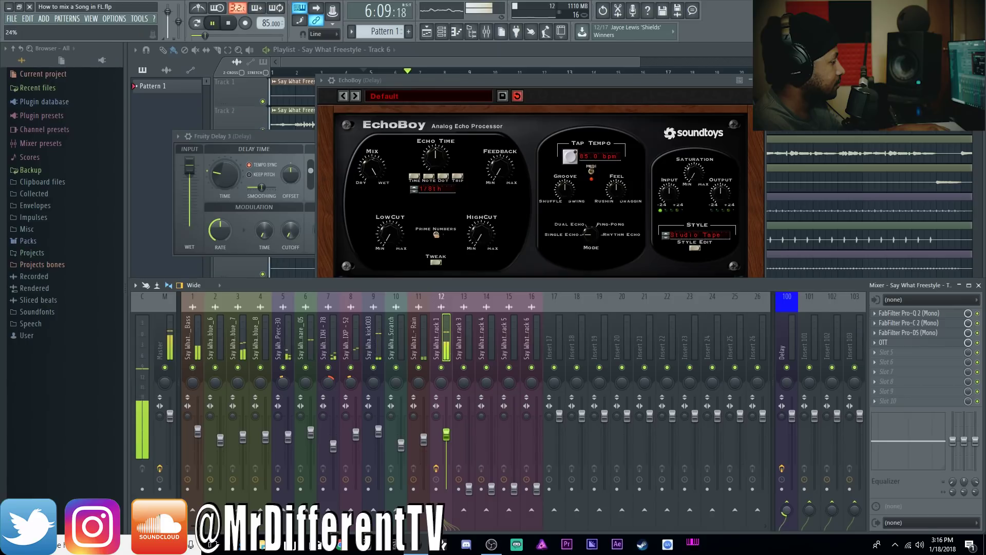
pyautogui.scroll(4, 786, 510)
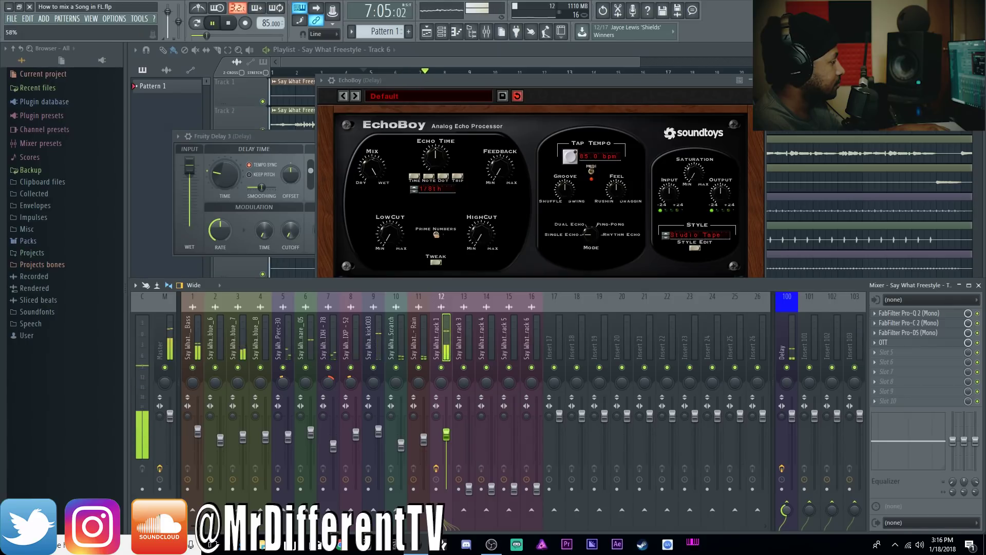
pyautogui.scroll(2, 791, 512)
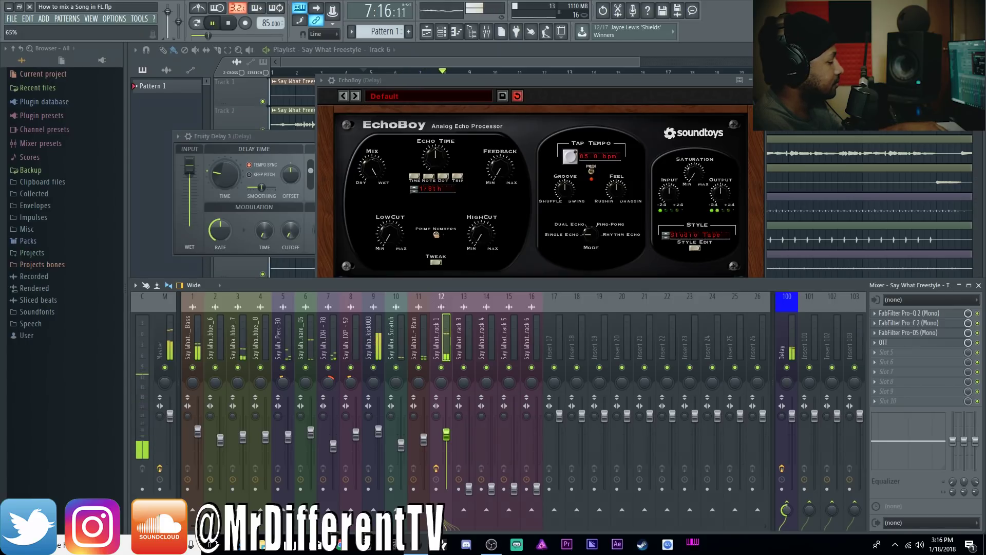
pyautogui.press('space')
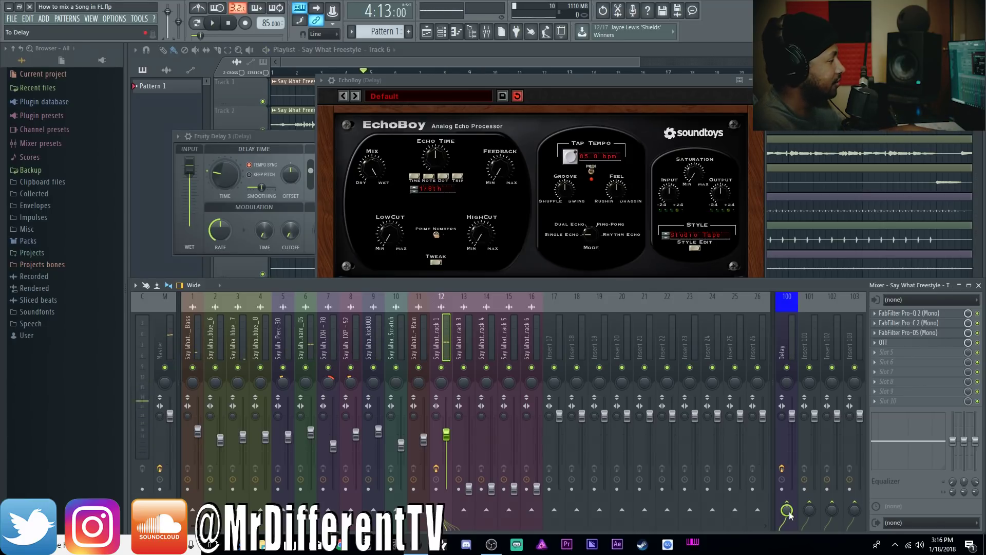
# - Solo vocal track 12 and lower its send level to the Delay track while listening to playback
pyautogui.rightClick(441, 367)
pyautogui.press('space')
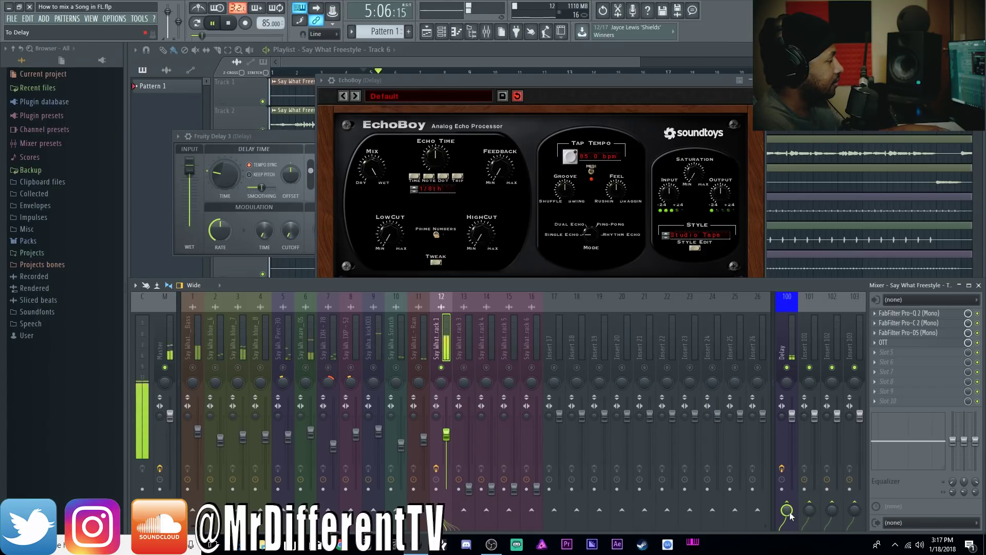
pyautogui.moveTo(790, 515); pyautogui.dragTo(790, 511)
pyautogui.press('space')
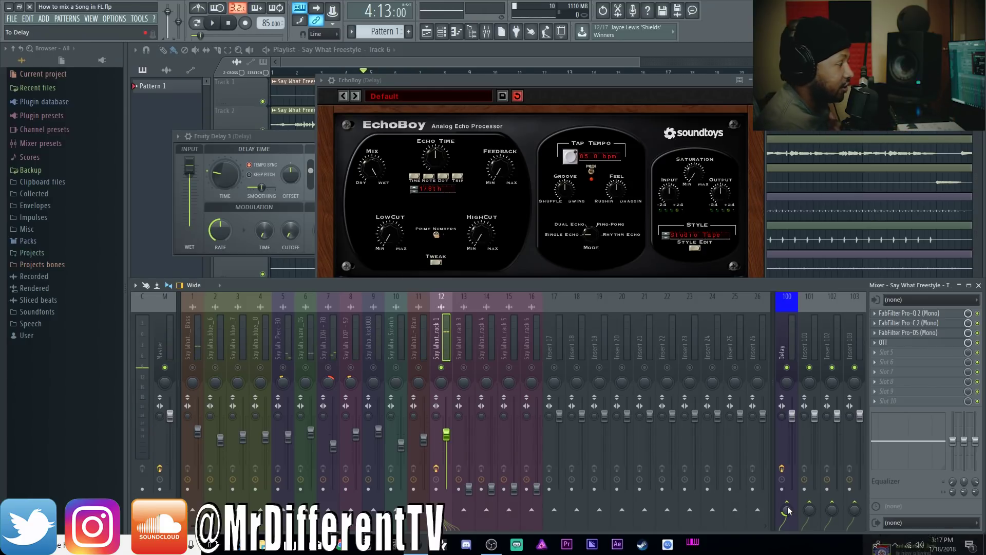
# - Set EchoBoy's echo time on the Delay track to a 1/4 note and listen to the soloed vocal
pyautogui.click(414, 189)
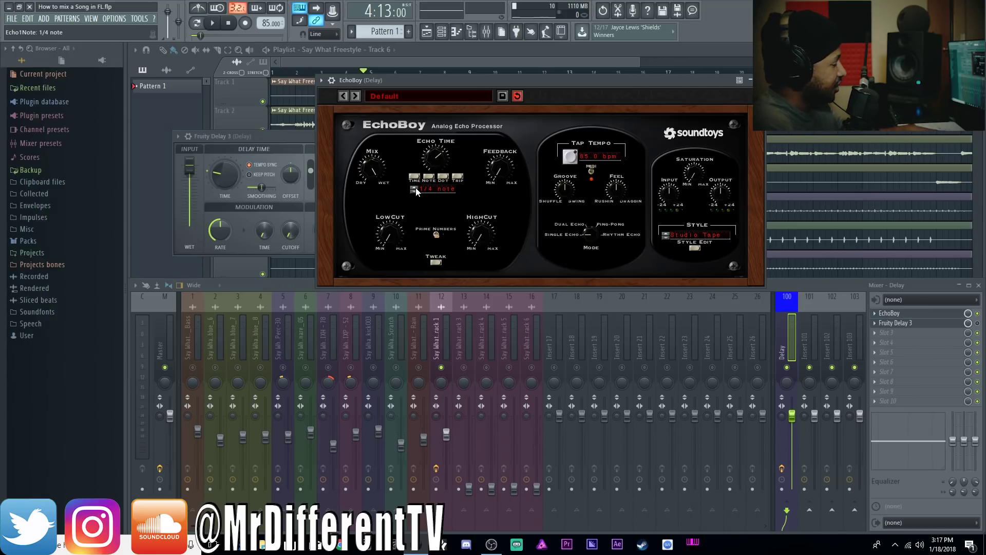
pyautogui.press('space')
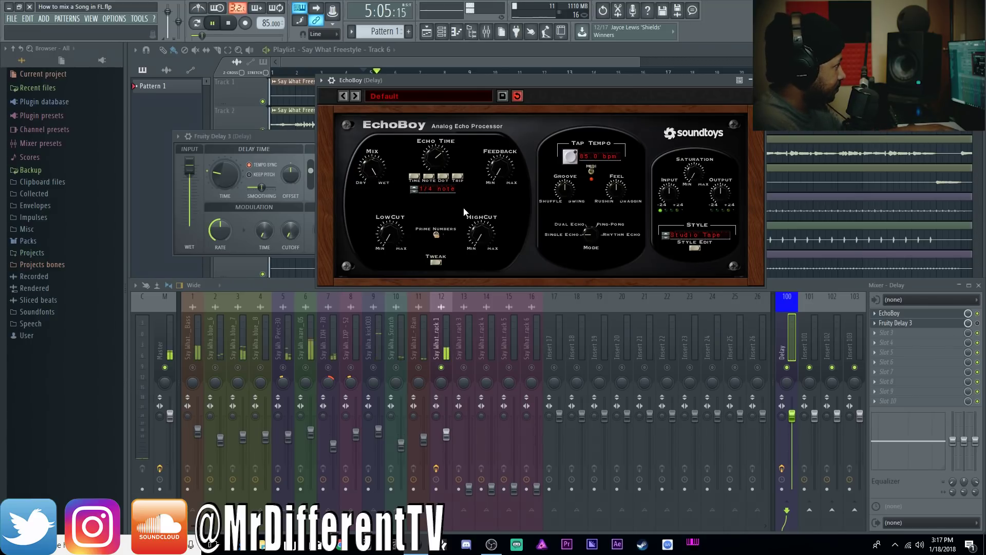
pyautogui.press('space')
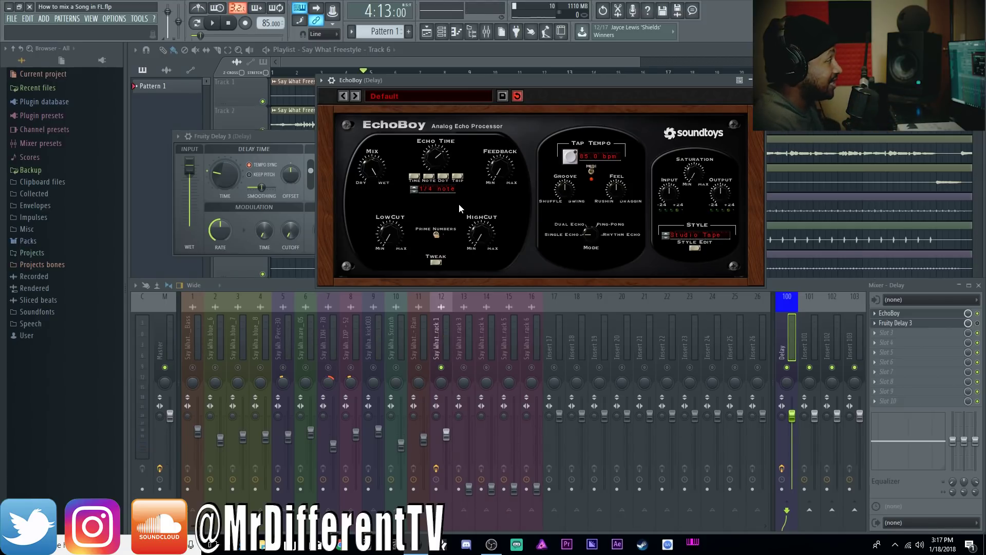
# - Try a 1/16 note echo time in EchoBoy and listen to it on the soloed vocal
pyautogui.click(414, 192)
pyautogui.click(416, 192)
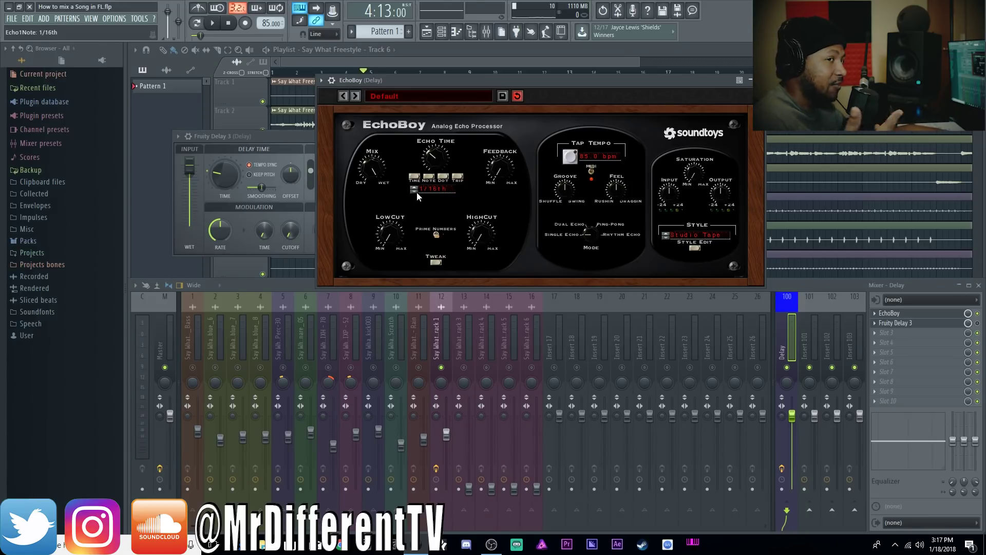
pyautogui.press('space')
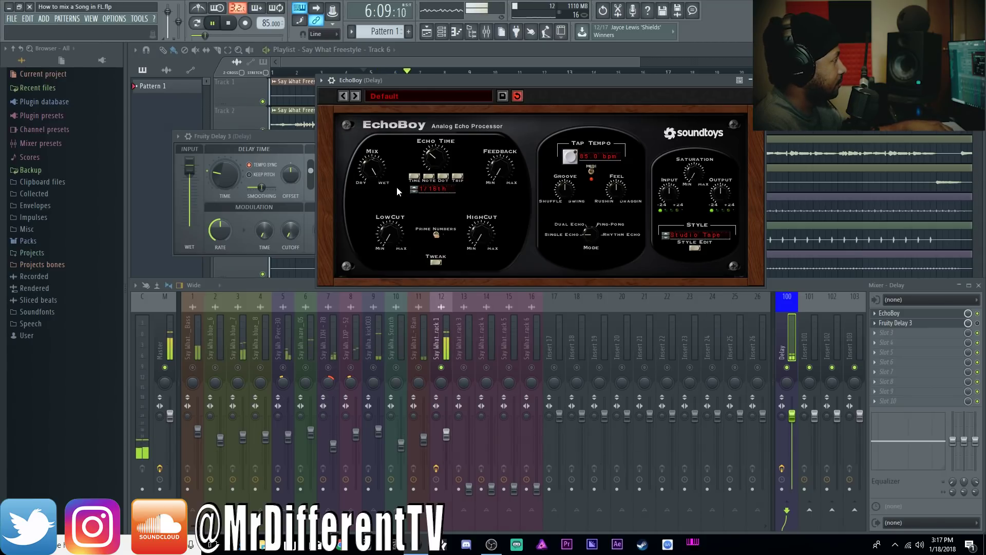
pyautogui.press('space')
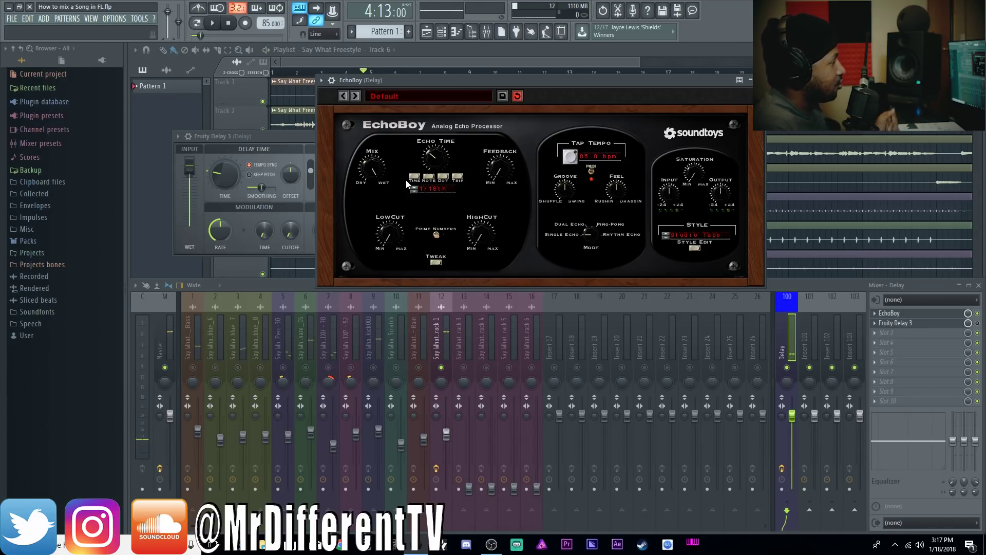
# - Set EchoBoy's echo time back to a 1/4 note, play the vocal, and return the low cut to its minimum
pyautogui.click(414, 188)
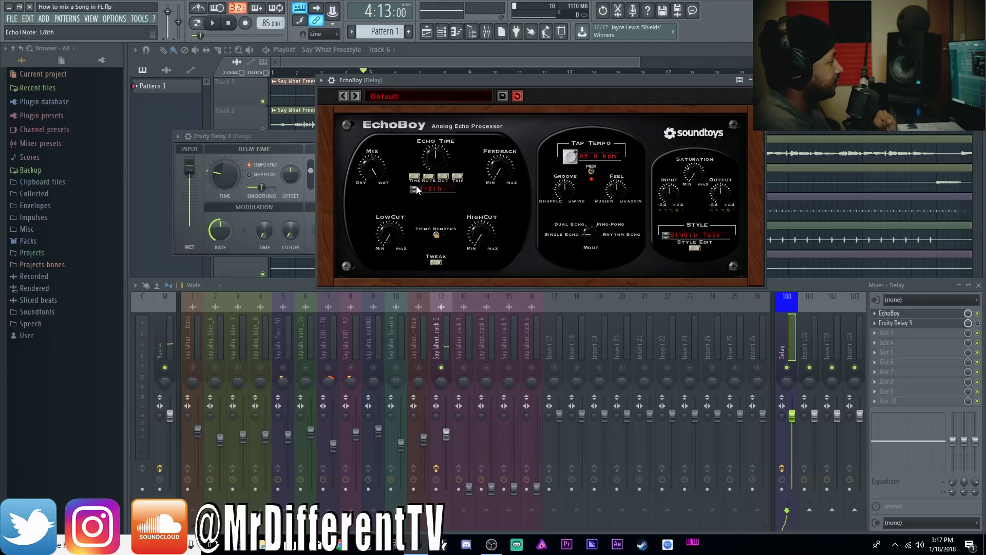
pyautogui.click(414, 188)
pyautogui.press('space')
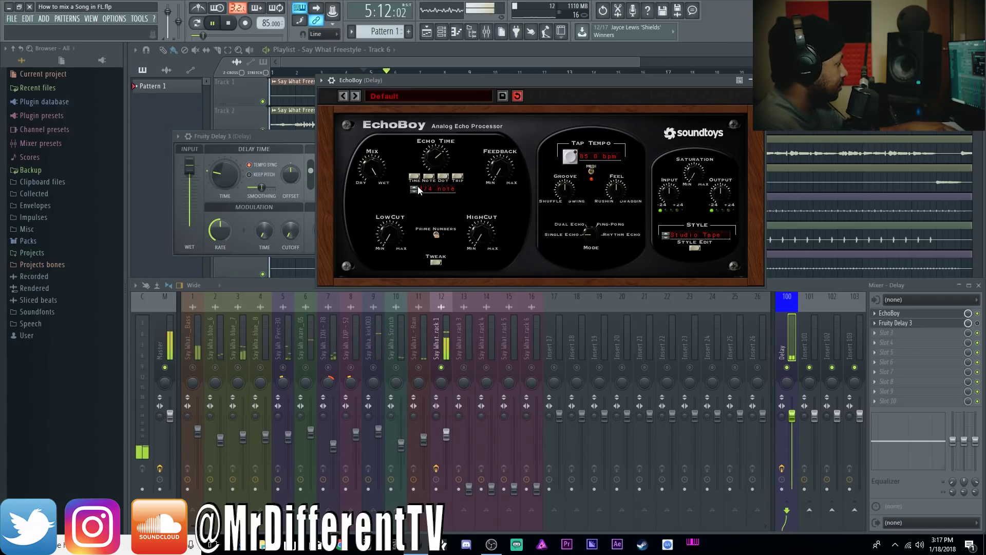
pyautogui.press('space')
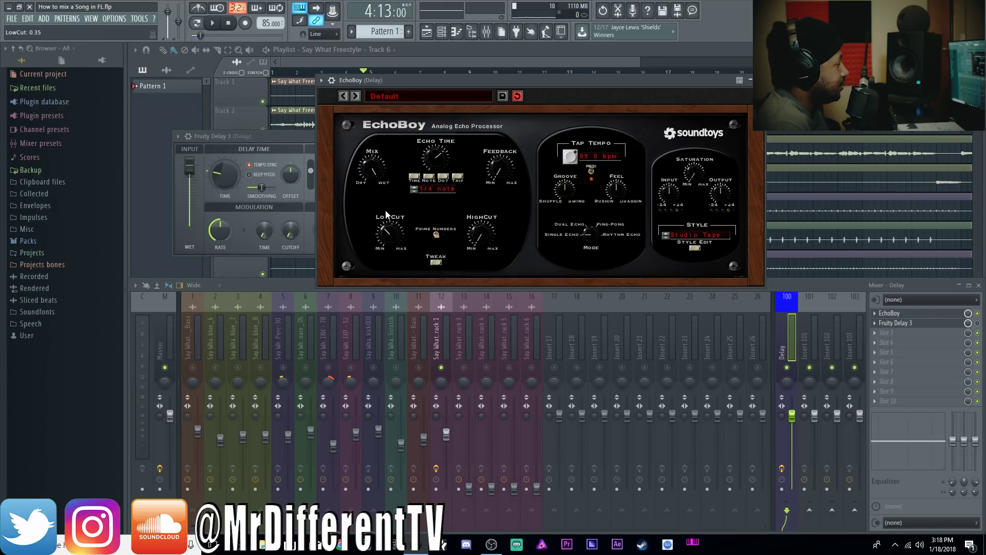
pyautogui.moveTo(387, 215); pyautogui.dragTo(385, 210)
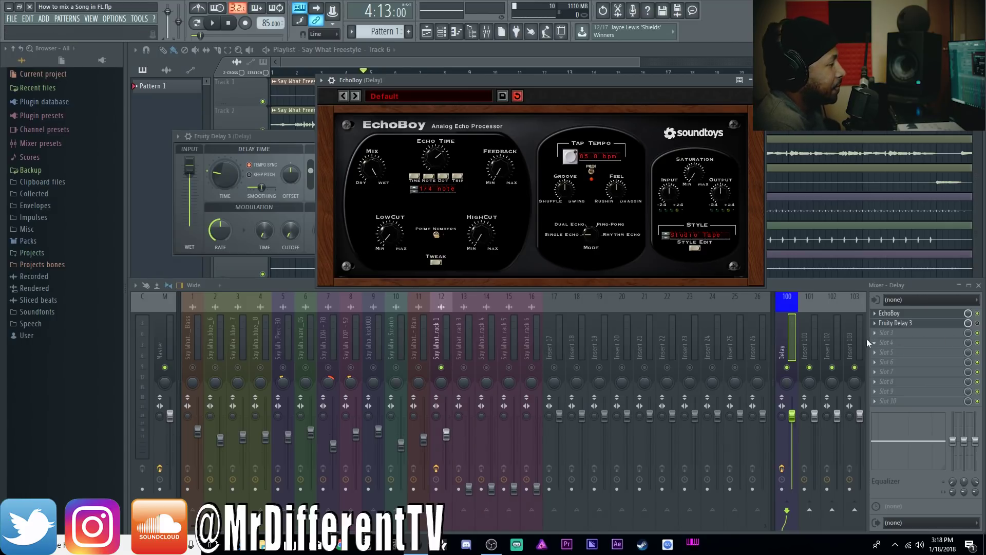
# - Add Fruity Parametric EQ 2 to effect slot 3 of the Delay track and load its 20Hz + 18kHz cut preset
pyautogui.click(899, 334)
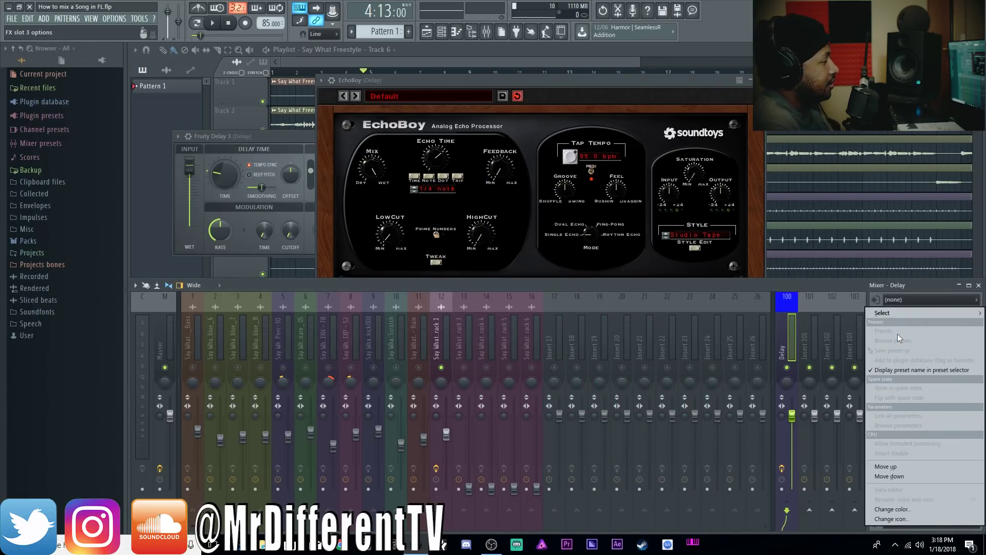
pyautogui.moveTo(878, 314)
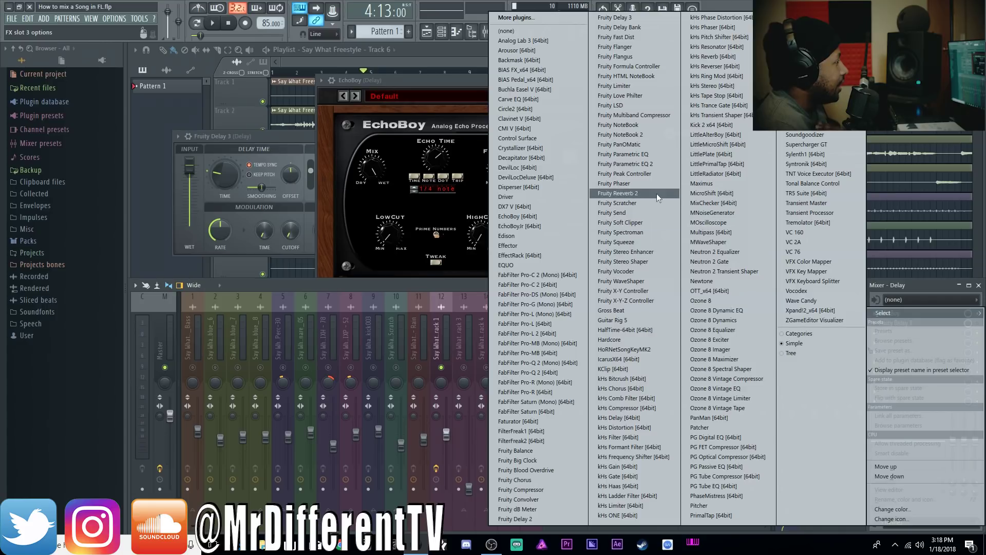
pyautogui.click(639, 163)
pyautogui.moveTo(388, 150); pyautogui.dragTo(562, 164)
pyautogui.click(668, 129)
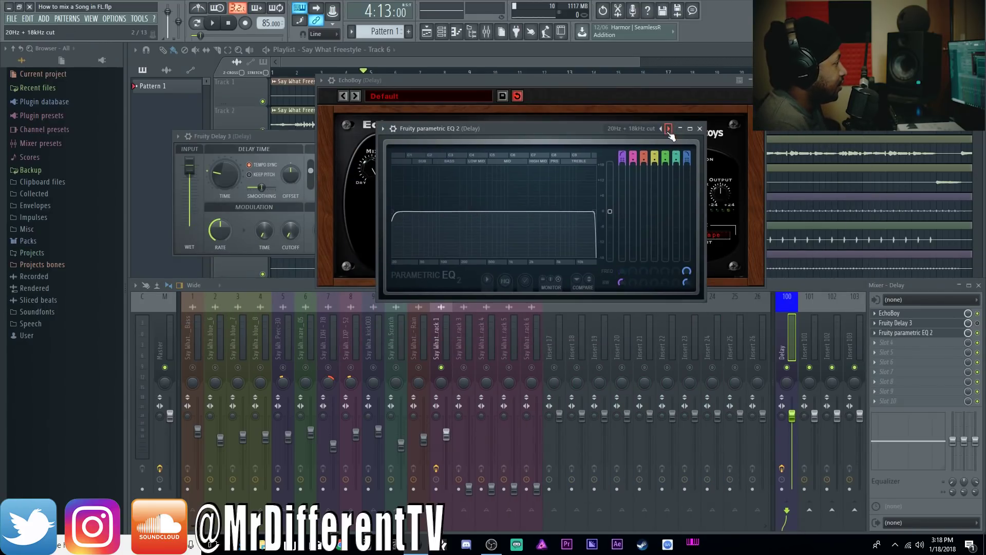
# - Raise the EQ's low-cut frequency and lower its high-cut frequency while listening to the delay, and close the EQ
pyautogui.moveTo(391, 212); pyautogui.dragTo(457, 215)
pyautogui.press('space')
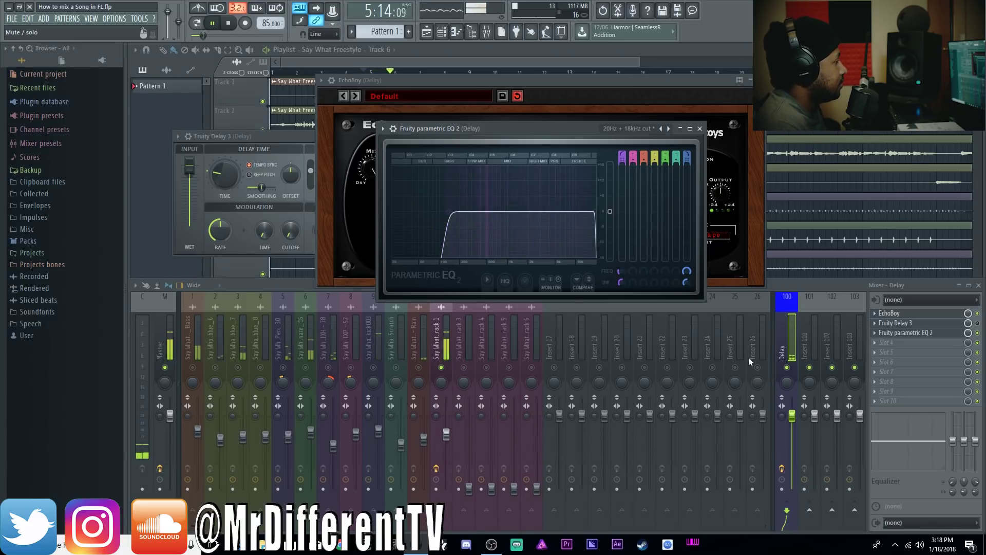
pyautogui.click(785, 337)
pyautogui.moveTo(456, 213); pyautogui.dragTo(468, 211)
pyautogui.moveTo(594, 211); pyautogui.dragTo(571, 212)
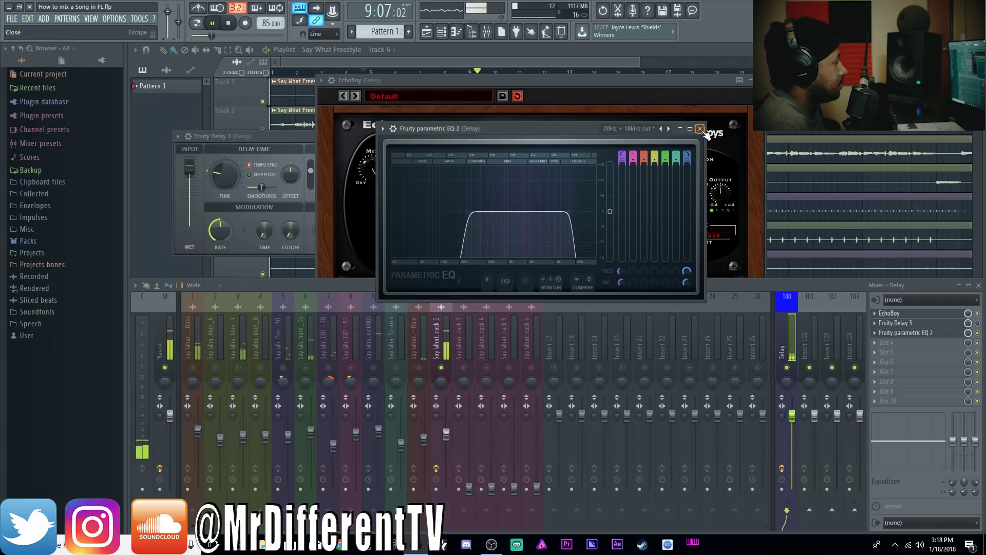
pyautogui.press('space')
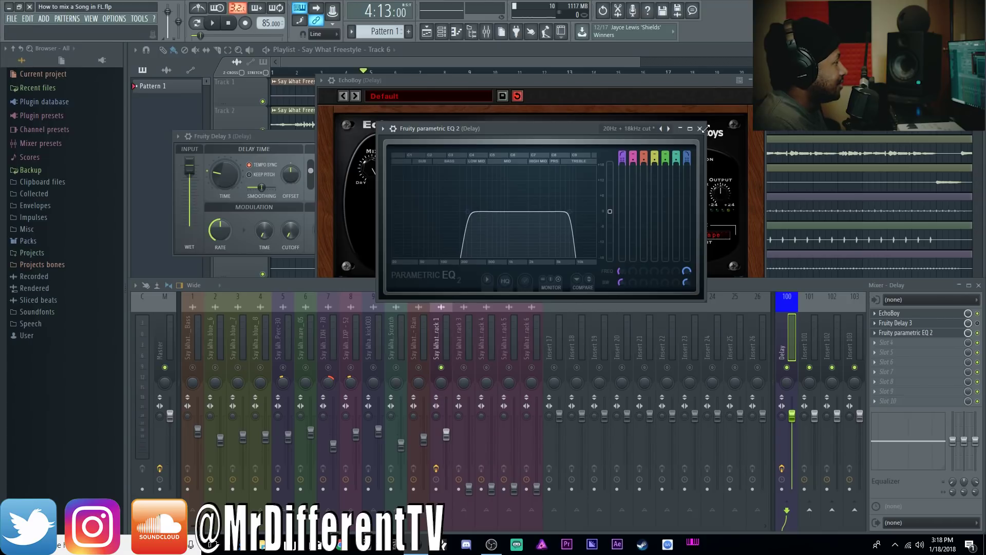
pyautogui.click(907, 333)
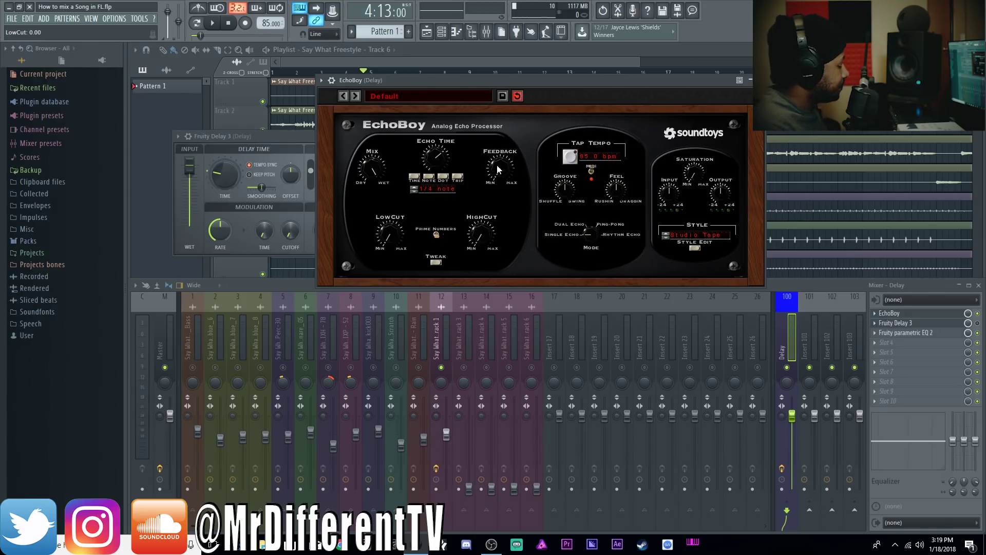
# - Set EchoBoy's feedback to about 0.19 while playing the soloed vocal
pyautogui.press('space')
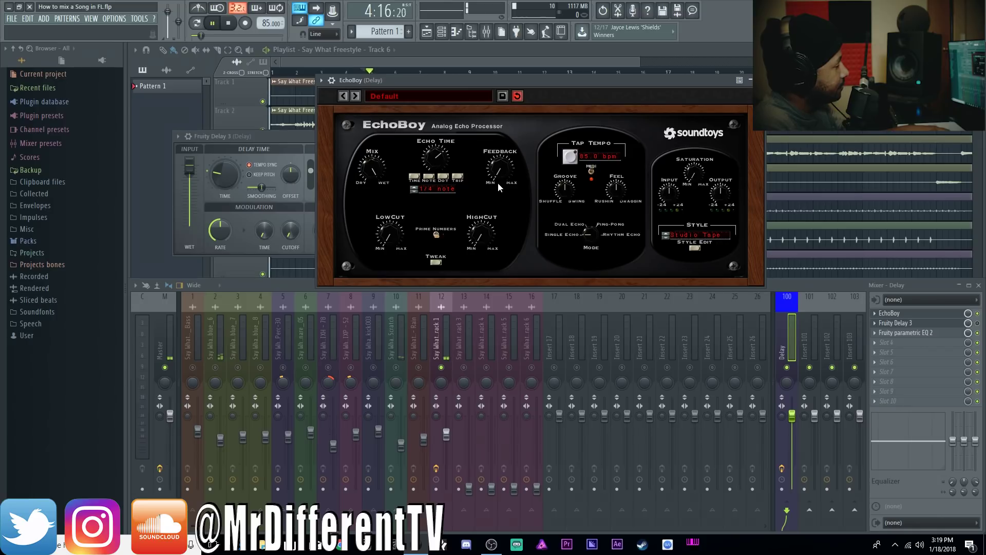
pyautogui.moveTo(498, 174); pyautogui.dragTo(496, 166)
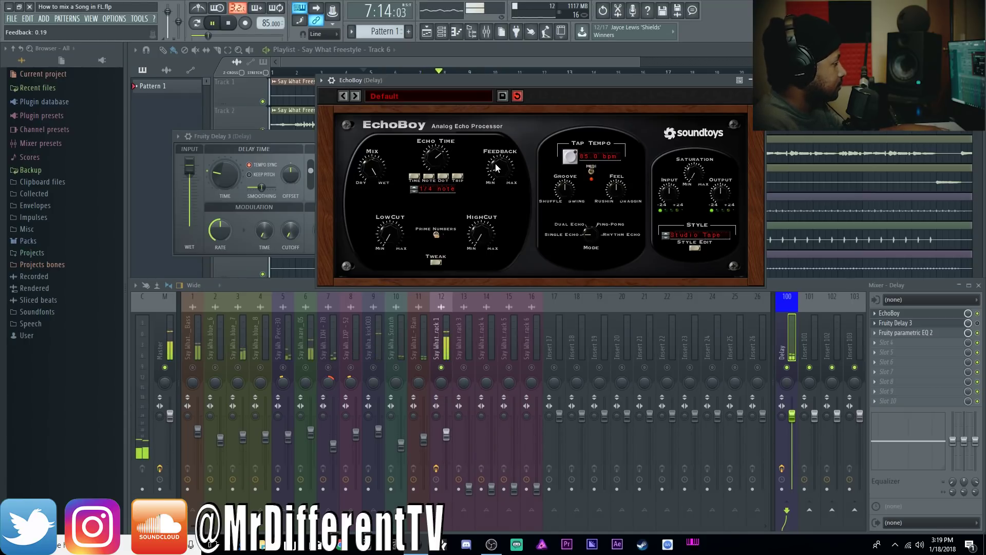
pyautogui.press('space')
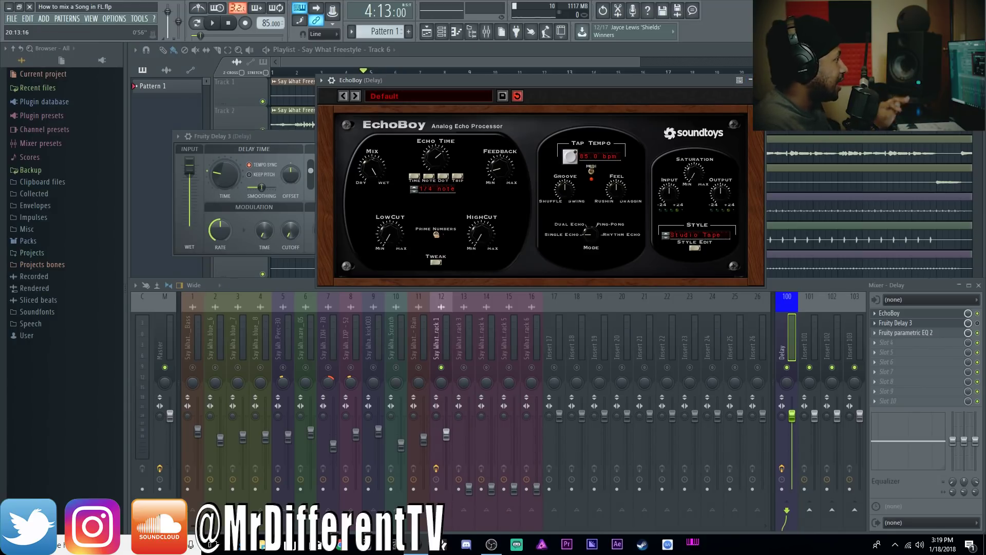
# - Close the EchoBoy and Fruity Delay 3 plugin windows
pyautogui.click(760, 81)
pyautogui.moveTo(455, 137); pyautogui.dragTo(611, 151)
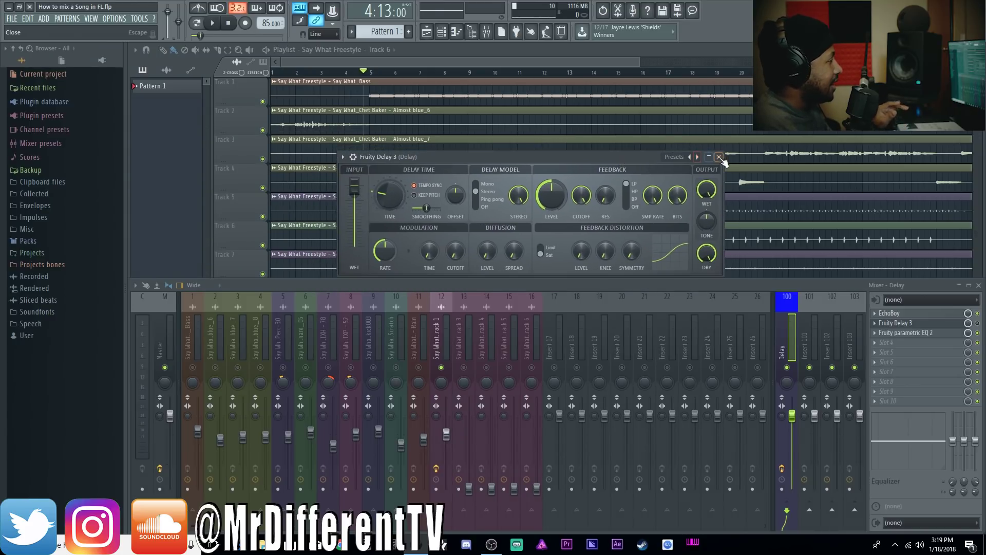
pyautogui.click(710, 150)
# - Unsolo vocal track 12 and set its send to the Delay track to 20% while playing the full mix
pyautogui.click(441, 367)
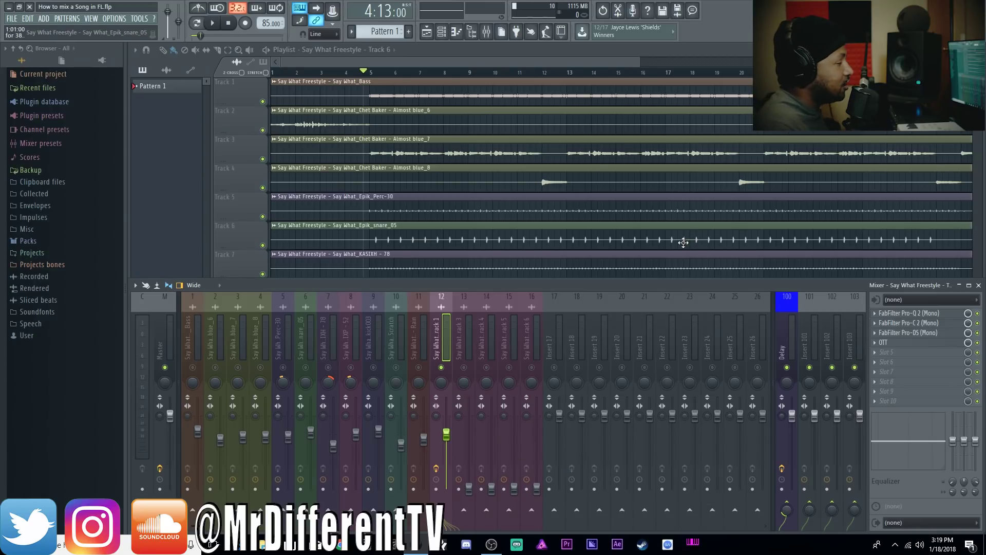
pyautogui.rightClick(442, 368)
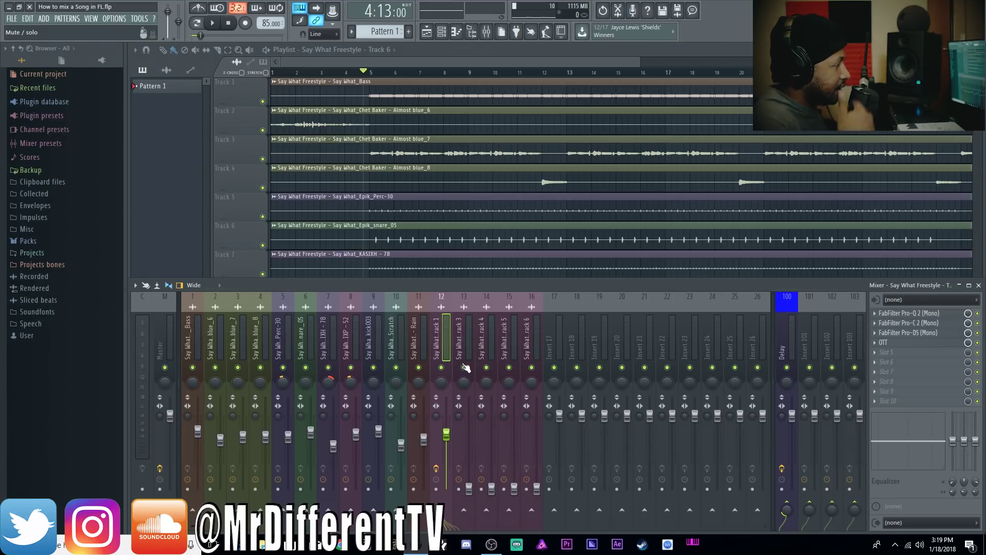
pyautogui.press('space')
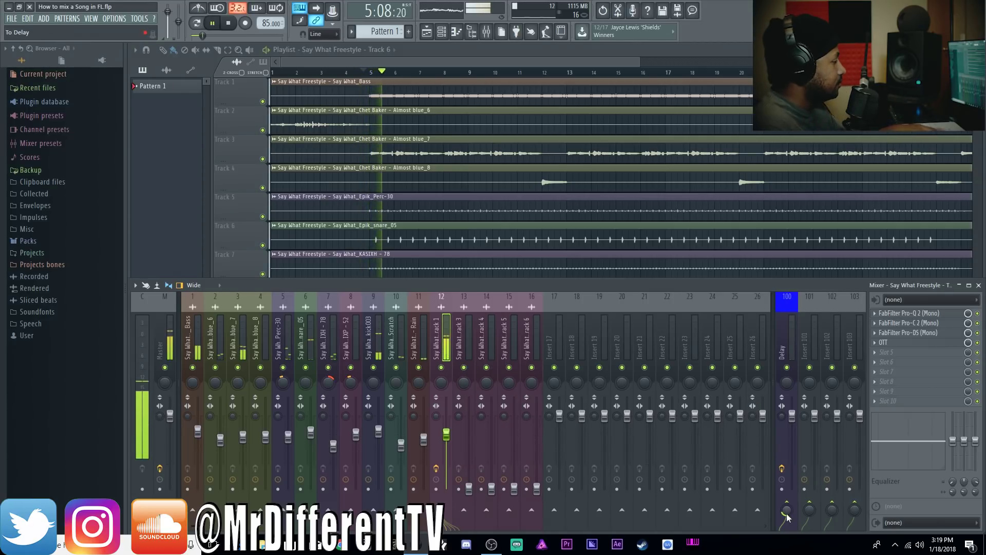
pyautogui.moveTo(787, 516); pyautogui.dragTo(788, 516)
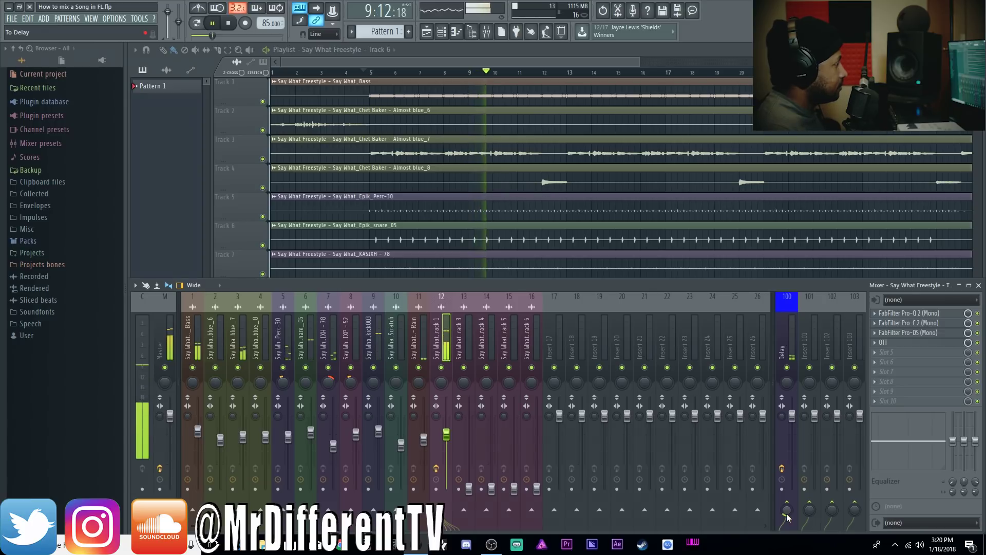
pyautogui.moveTo(787, 516); pyautogui.dragTo(787, 517)
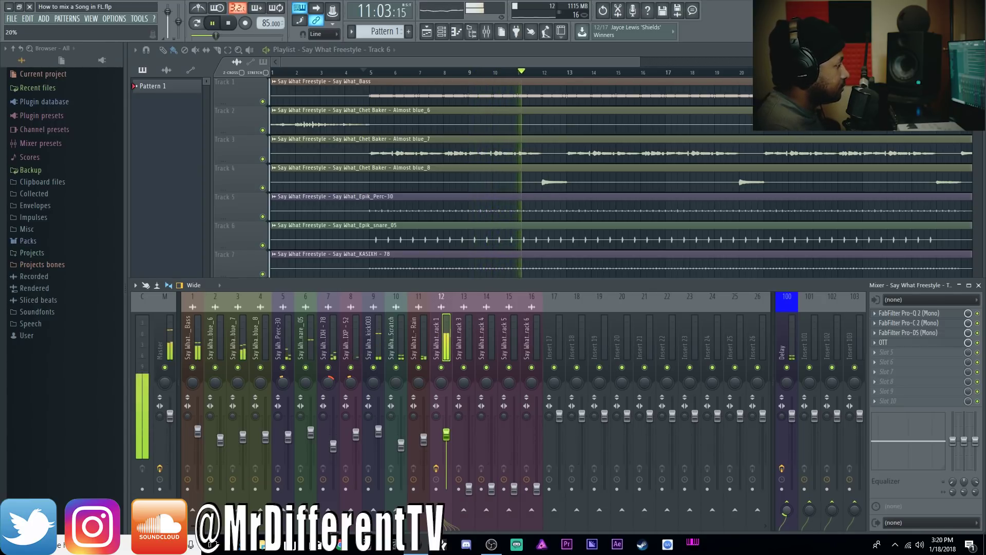
# - Set the vocal's send to the Delay track to 19% while the full mix plays, and stop playback
pyautogui.moveTo(787, 516); pyautogui.dragTo(789, 517)
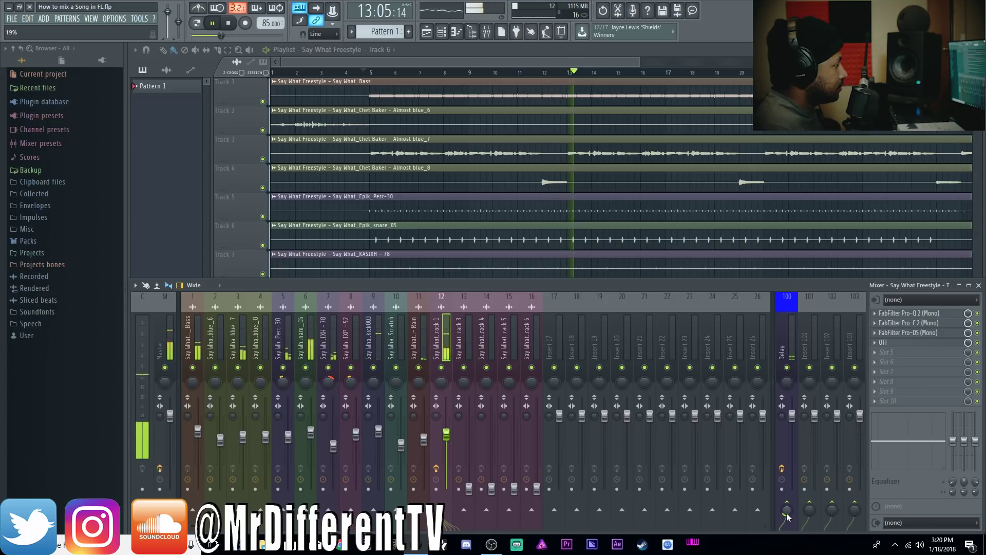
pyautogui.press('space')
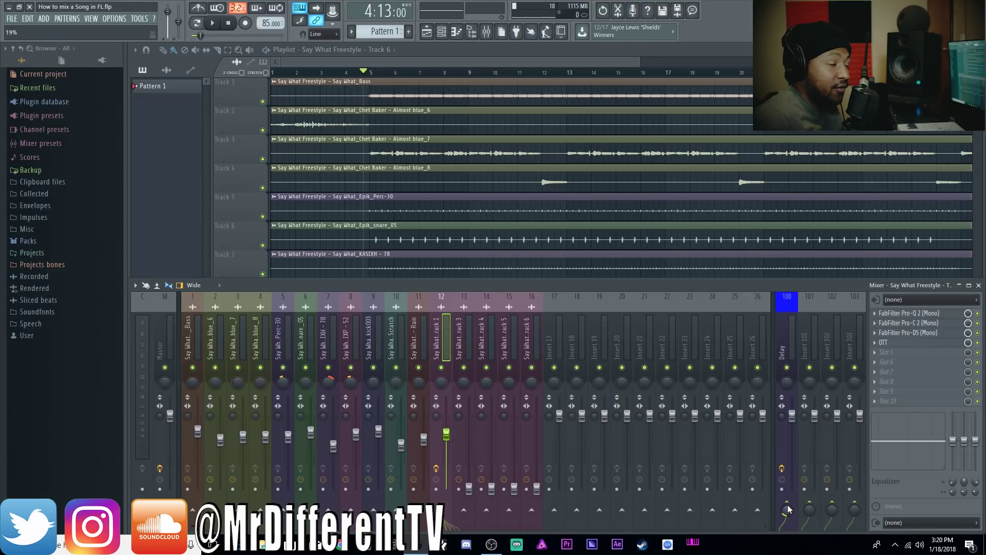
# - Bypass EchoBoy on the Delay track, open Fruity Delay 3 in its place, and play the soloed vocal track 12
pyautogui.click(781, 331)
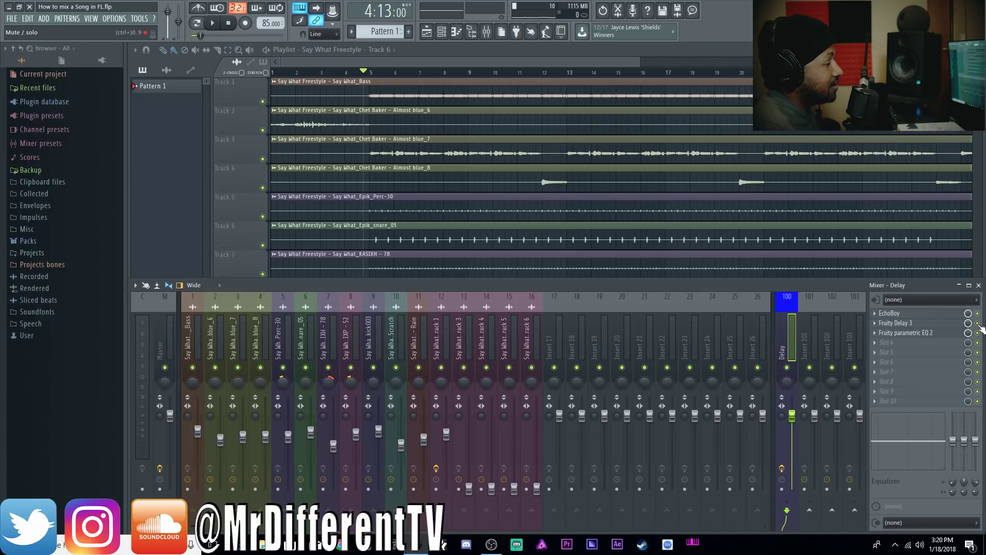
pyautogui.click(902, 322)
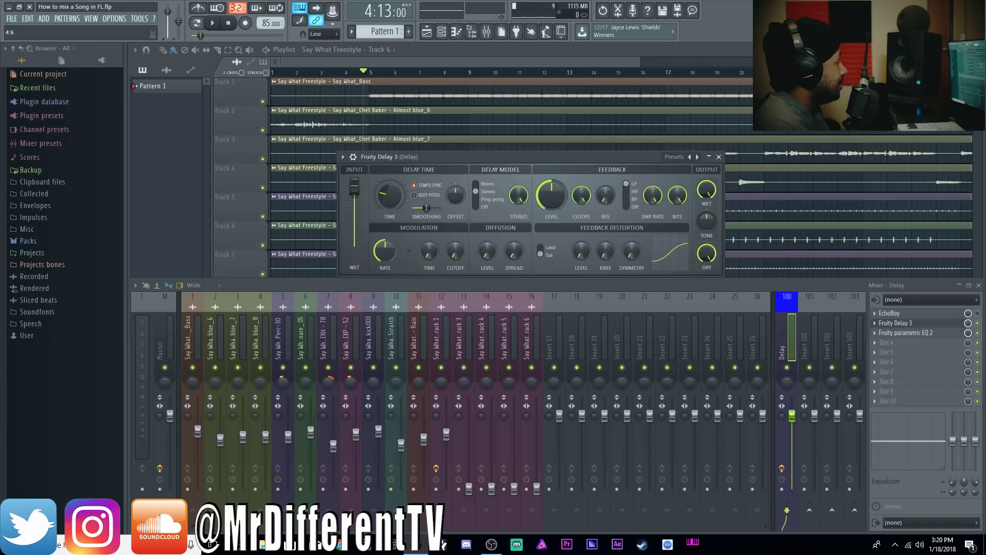
pyautogui.rightClick(442, 368)
pyautogui.press('space')
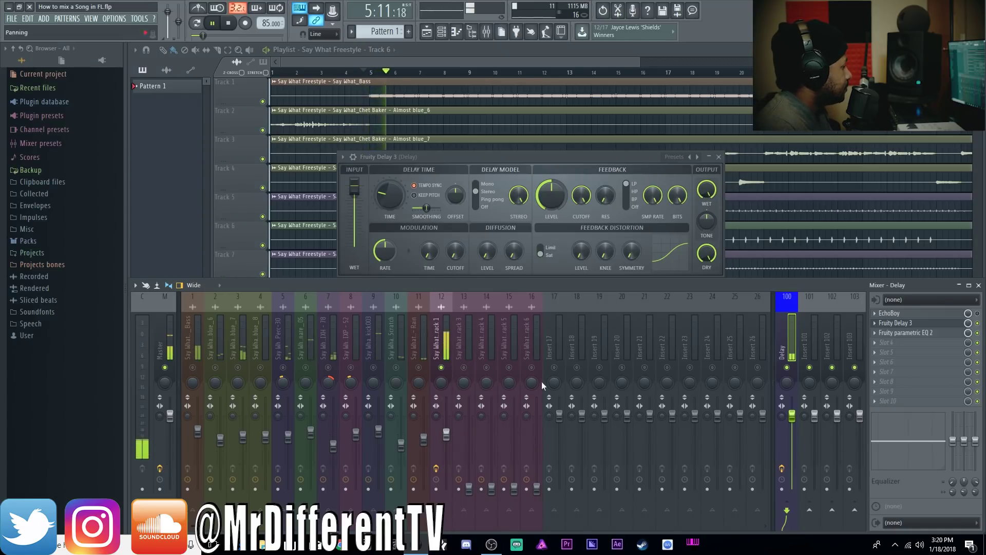
# - Raise the soloed vocal's send to the Delay track and set Fruity Delay 3's delay time to 4:0, then stop playback
pyautogui.click(447, 435)
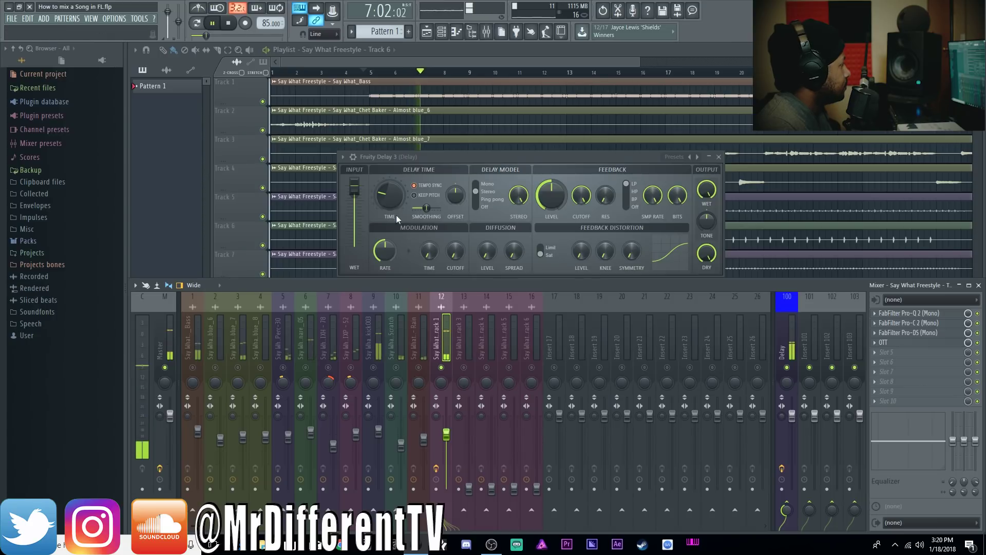
pyautogui.click(786, 339)
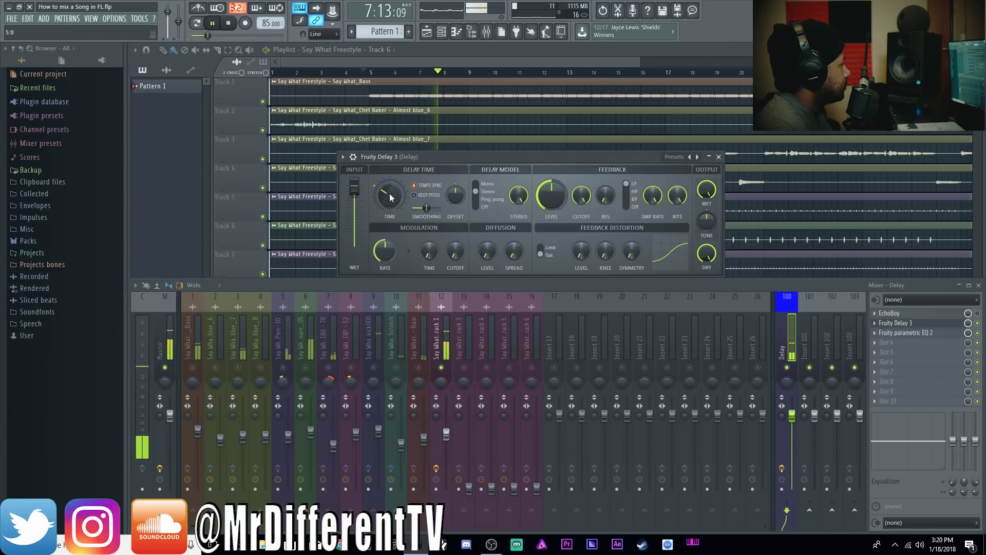
pyautogui.scroll(-1, 390, 197)
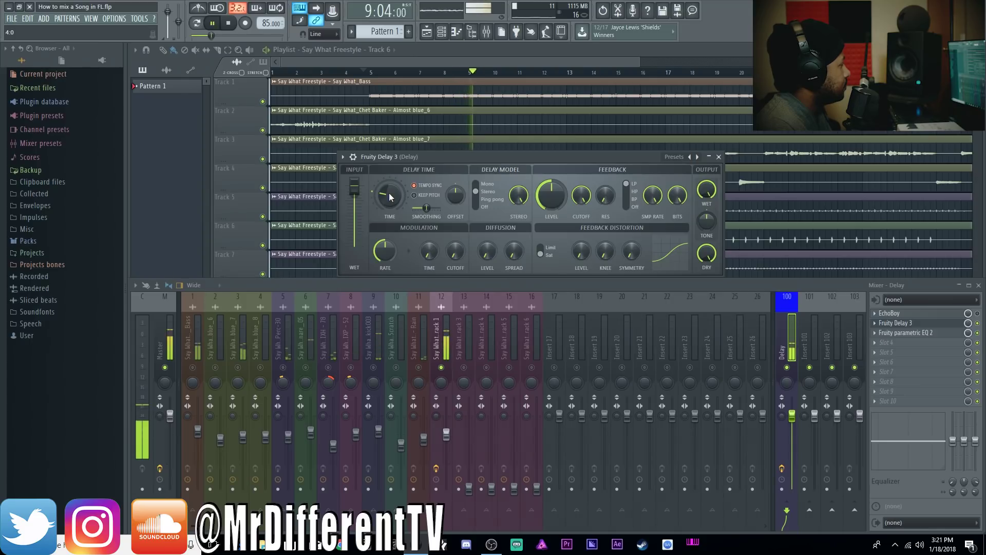
pyautogui.click(231, 26)
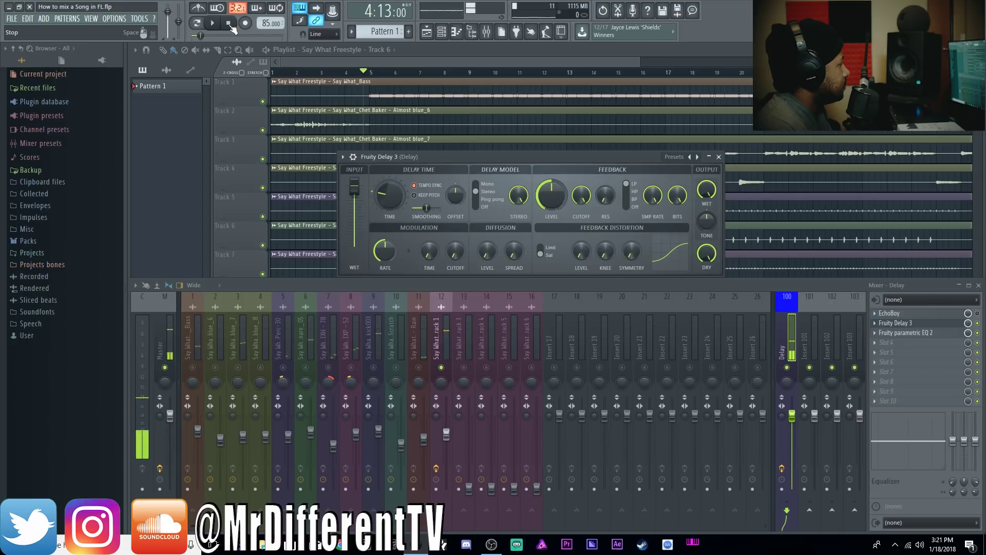
pyautogui.click(231, 26)
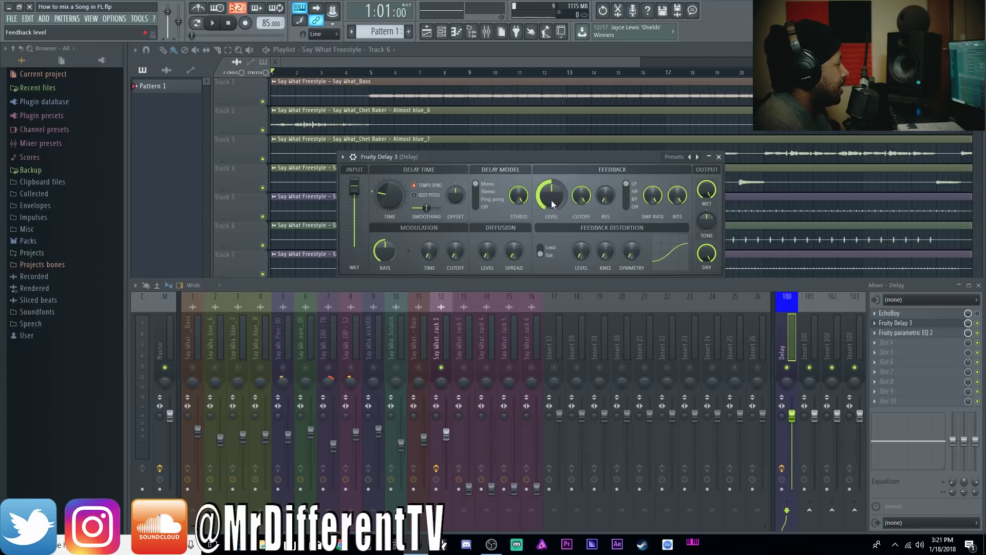
# - Set Fruity Delay 3's delay model to Mono, lower its feedback level, turn its feedback filter off, and close the plugin
pyautogui.moveTo(551, 199); pyautogui.dragTo(550, 212)
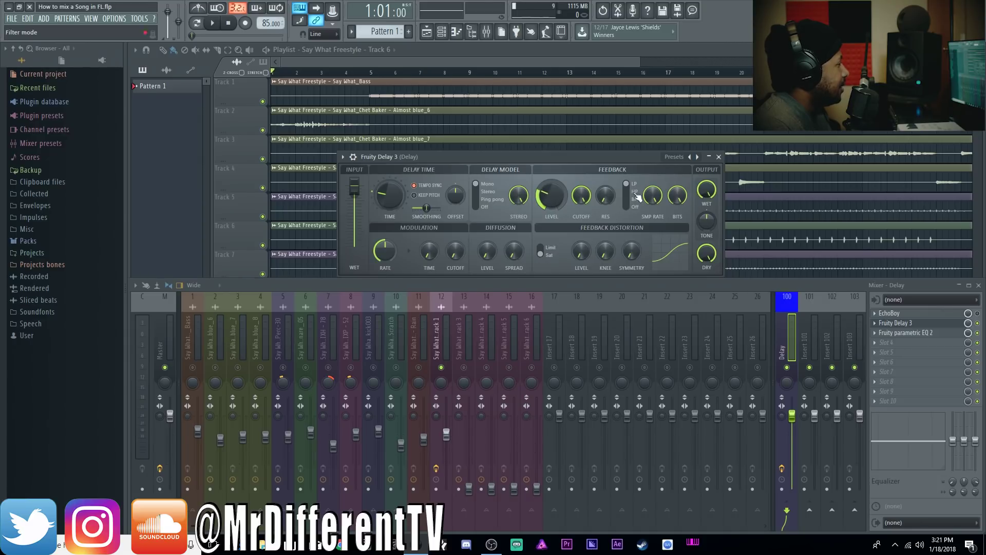
pyautogui.moveTo(635, 188); pyautogui.dragTo(636, 207)
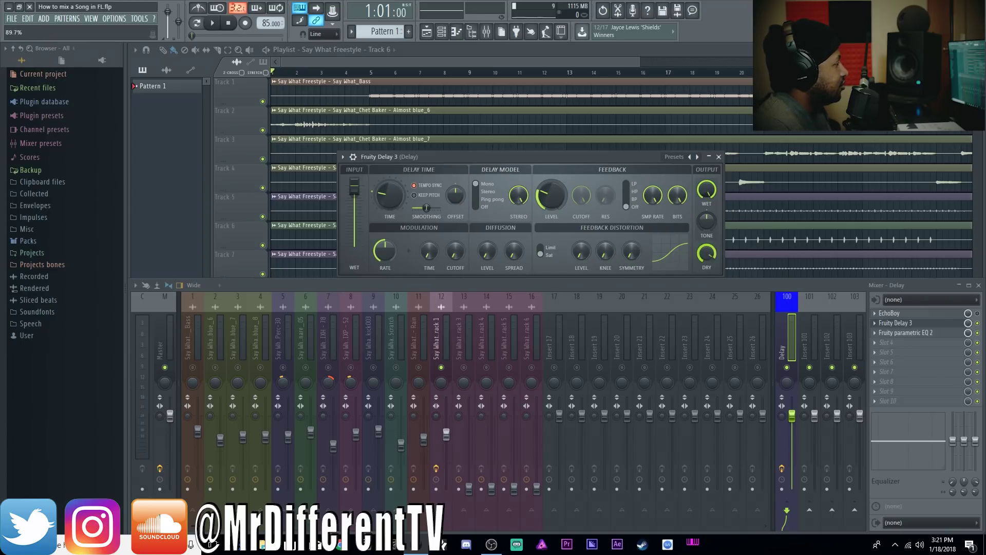
pyautogui.moveTo(699, 260); pyautogui.dragTo(699, 270)
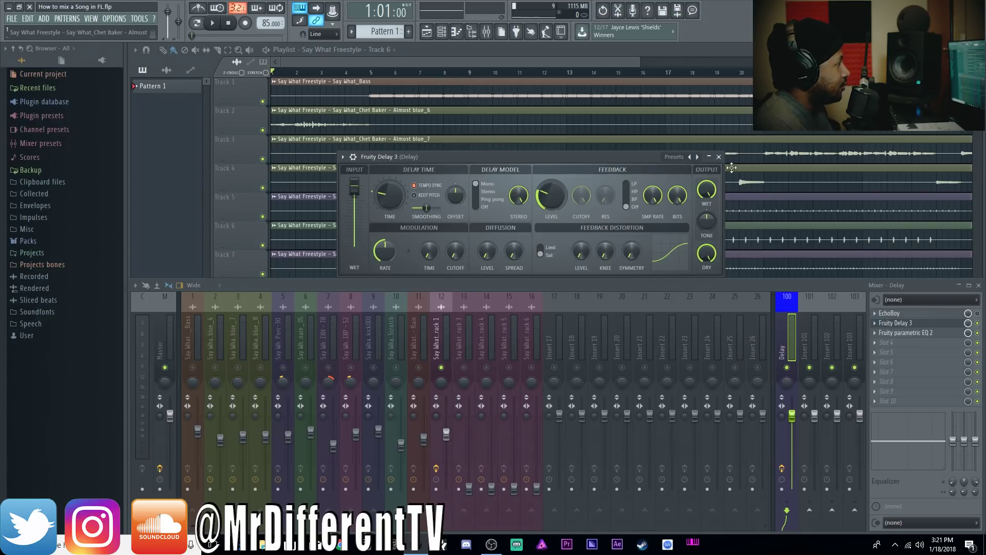
pyautogui.click(719, 157)
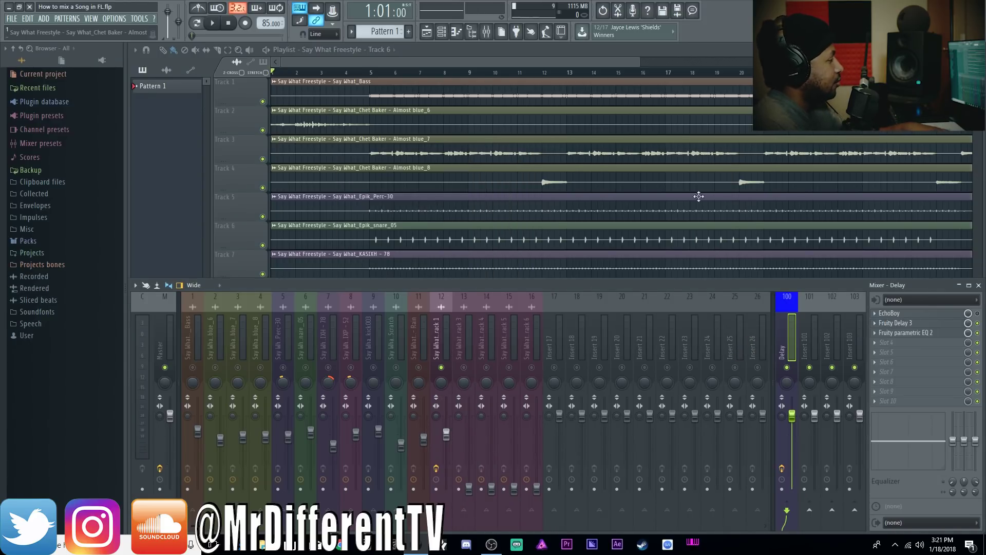
# - Unsolo vocal track 12 and lower its send to the Delay track while playing the full mix
pyautogui.click(440, 354)
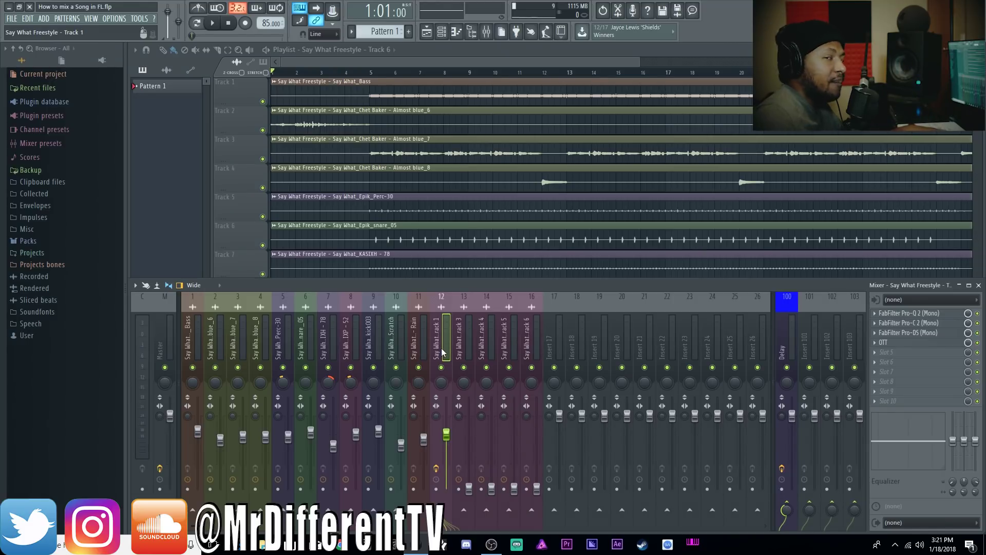
pyautogui.press('space')
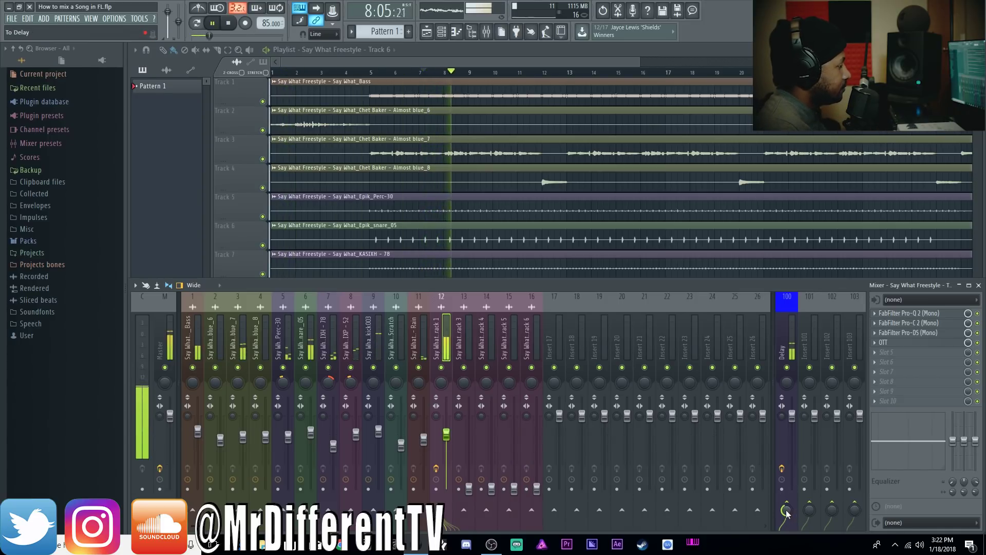
pyautogui.moveTo(786, 511); pyautogui.dragTo(786, 518)
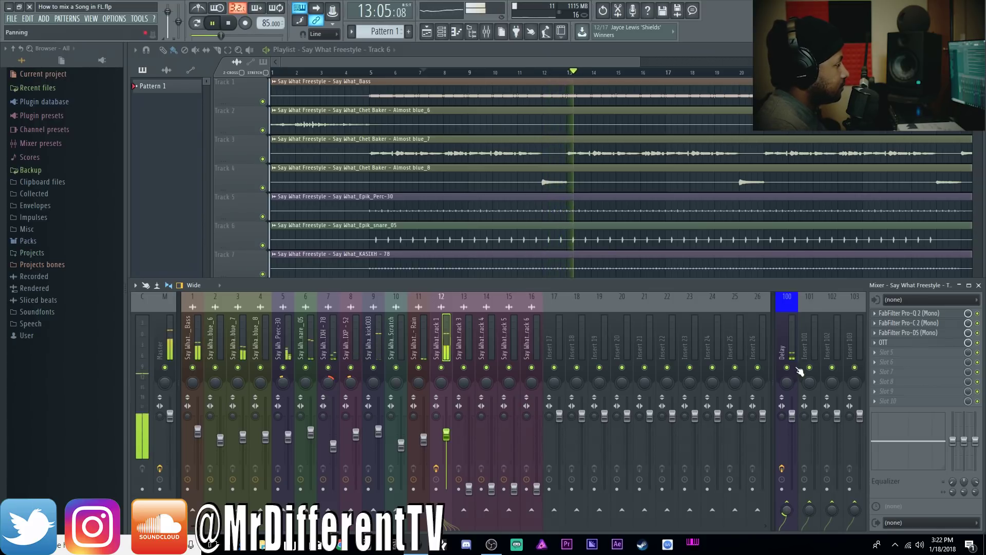
# - Stop playback and reopen Fruity Delay 3 on the Delay track to lower its feedback level further
pyautogui.click(786, 350)
pyautogui.press('space')
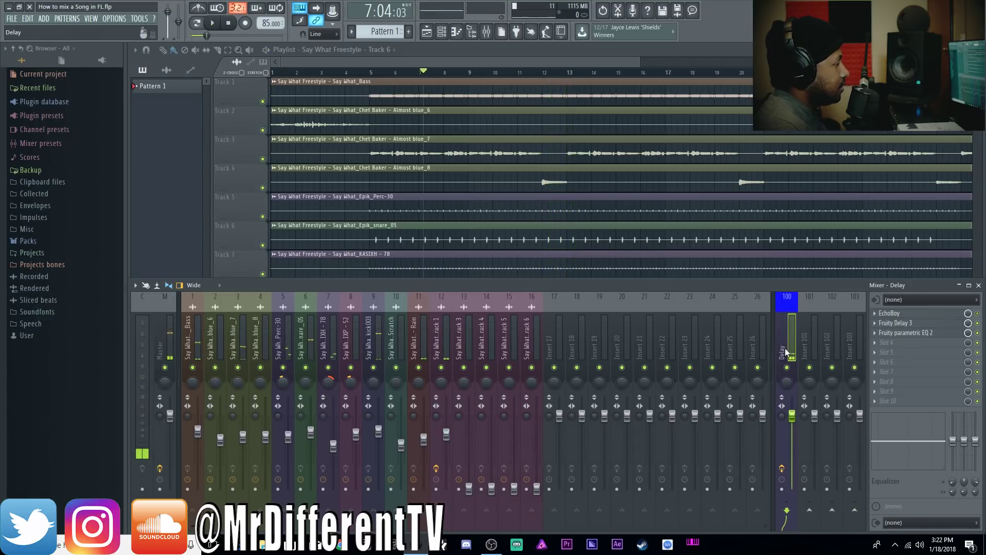
pyautogui.click(904, 322)
pyautogui.moveTo(574, 200); pyautogui.dragTo(574, 195)
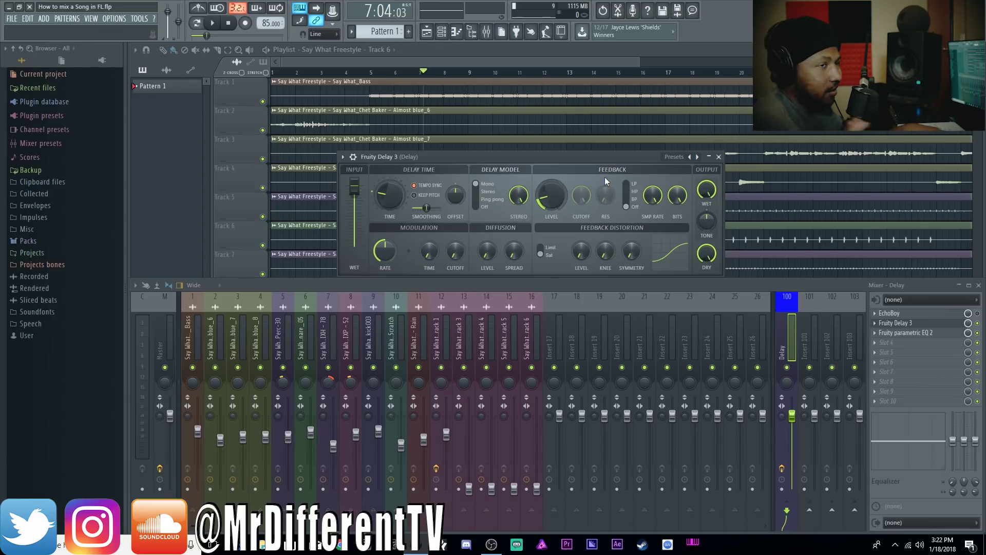
# - Raise vocal track 12's volume slightly and fine-tune its send to the Delay track while playing the full mix
pyautogui.press('space')
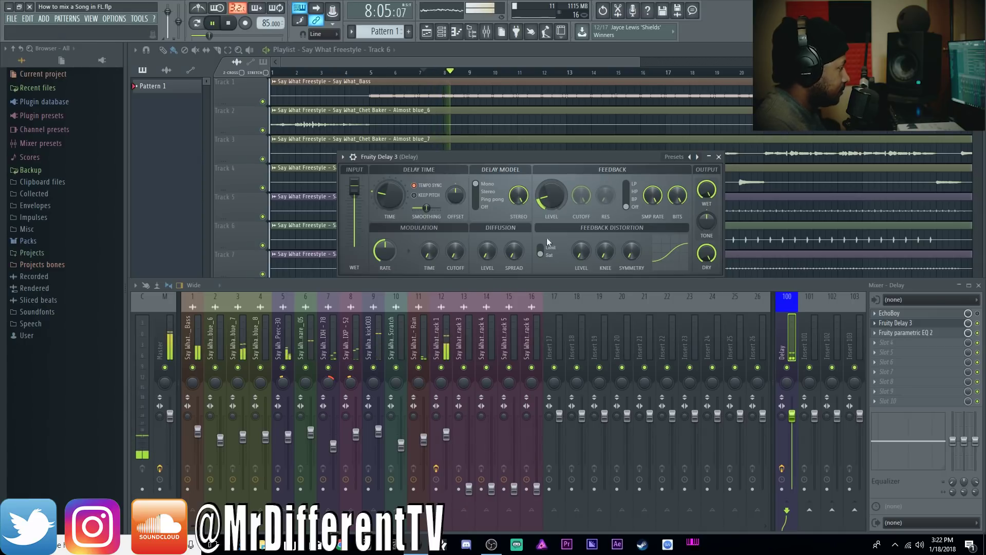
pyautogui.click(445, 337)
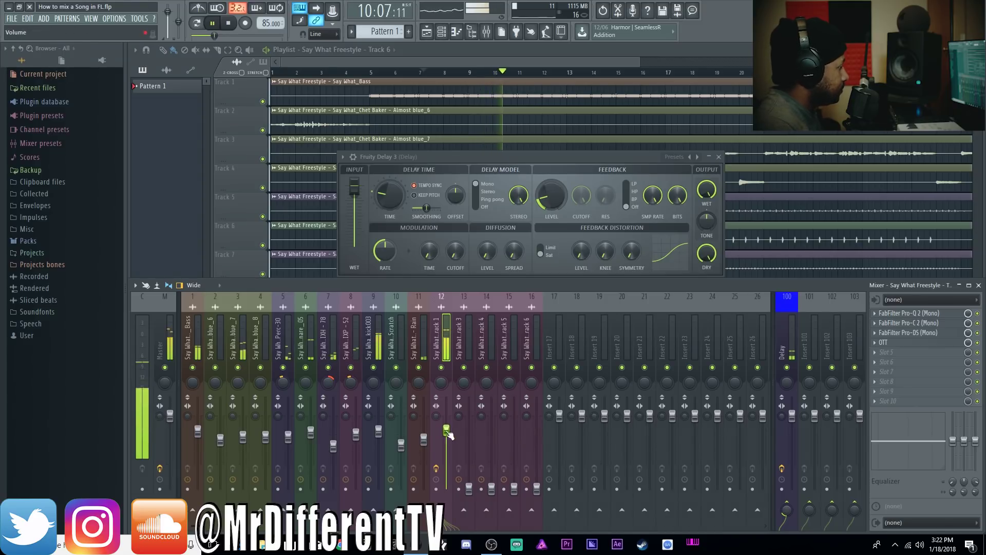
pyautogui.click(785, 515)
pyautogui.moveTo(785, 515); pyautogui.dragTo(785, 514)
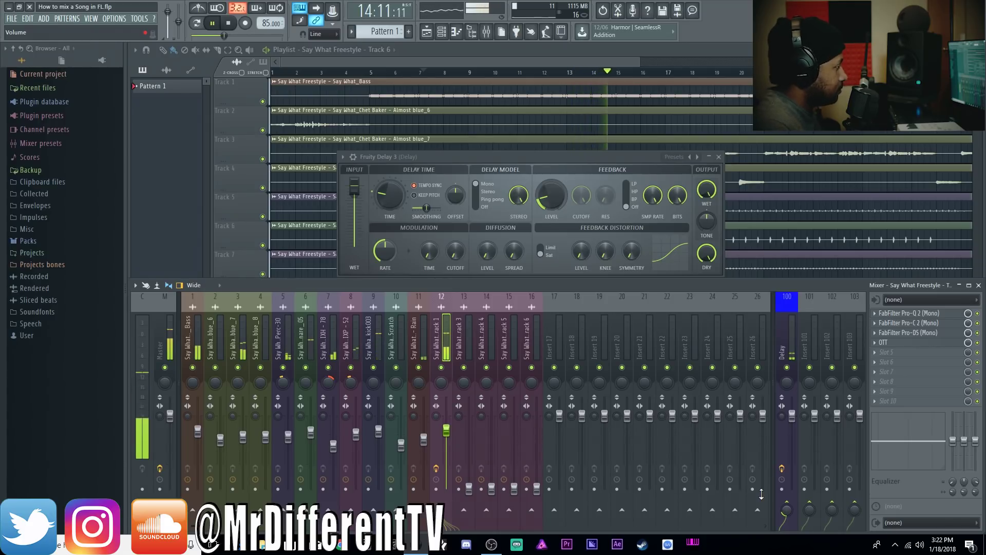
pyautogui.press('space')
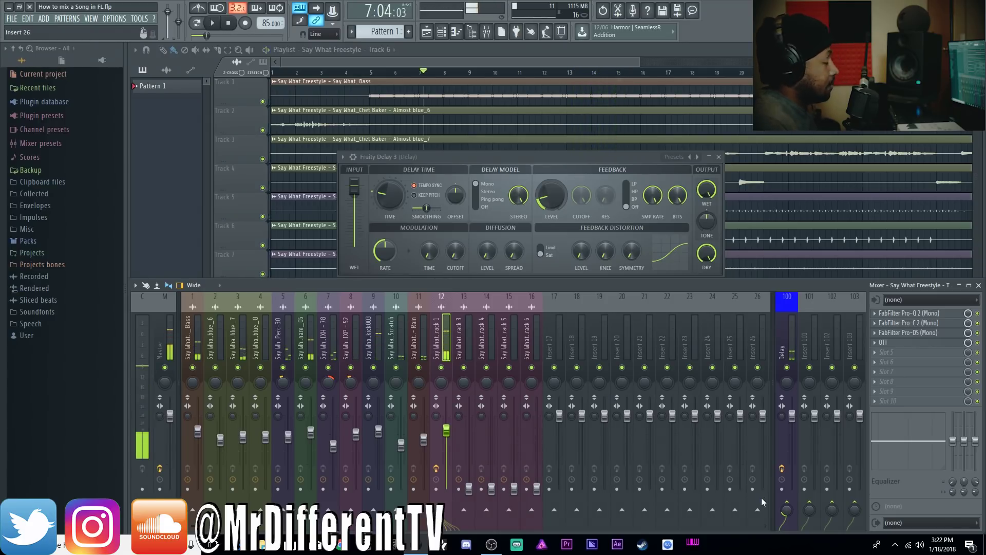